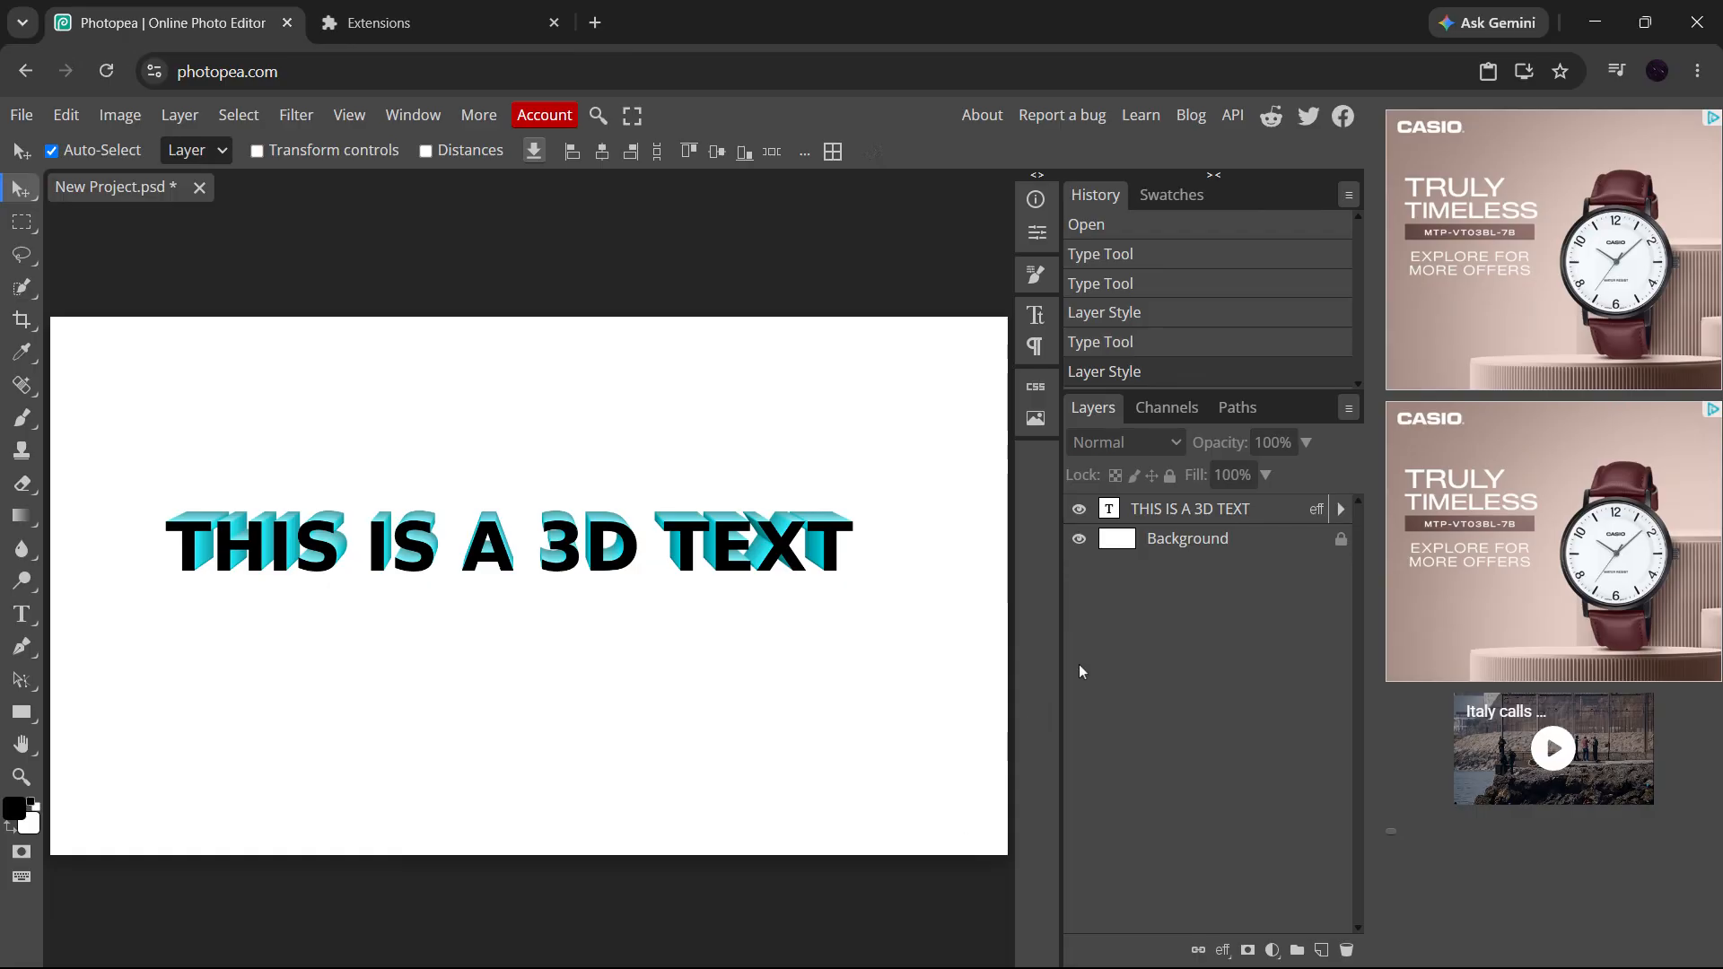
Step: Delete the word TEXT at the end of the 3D heading and retype it with the Type tool
click(32, 621)
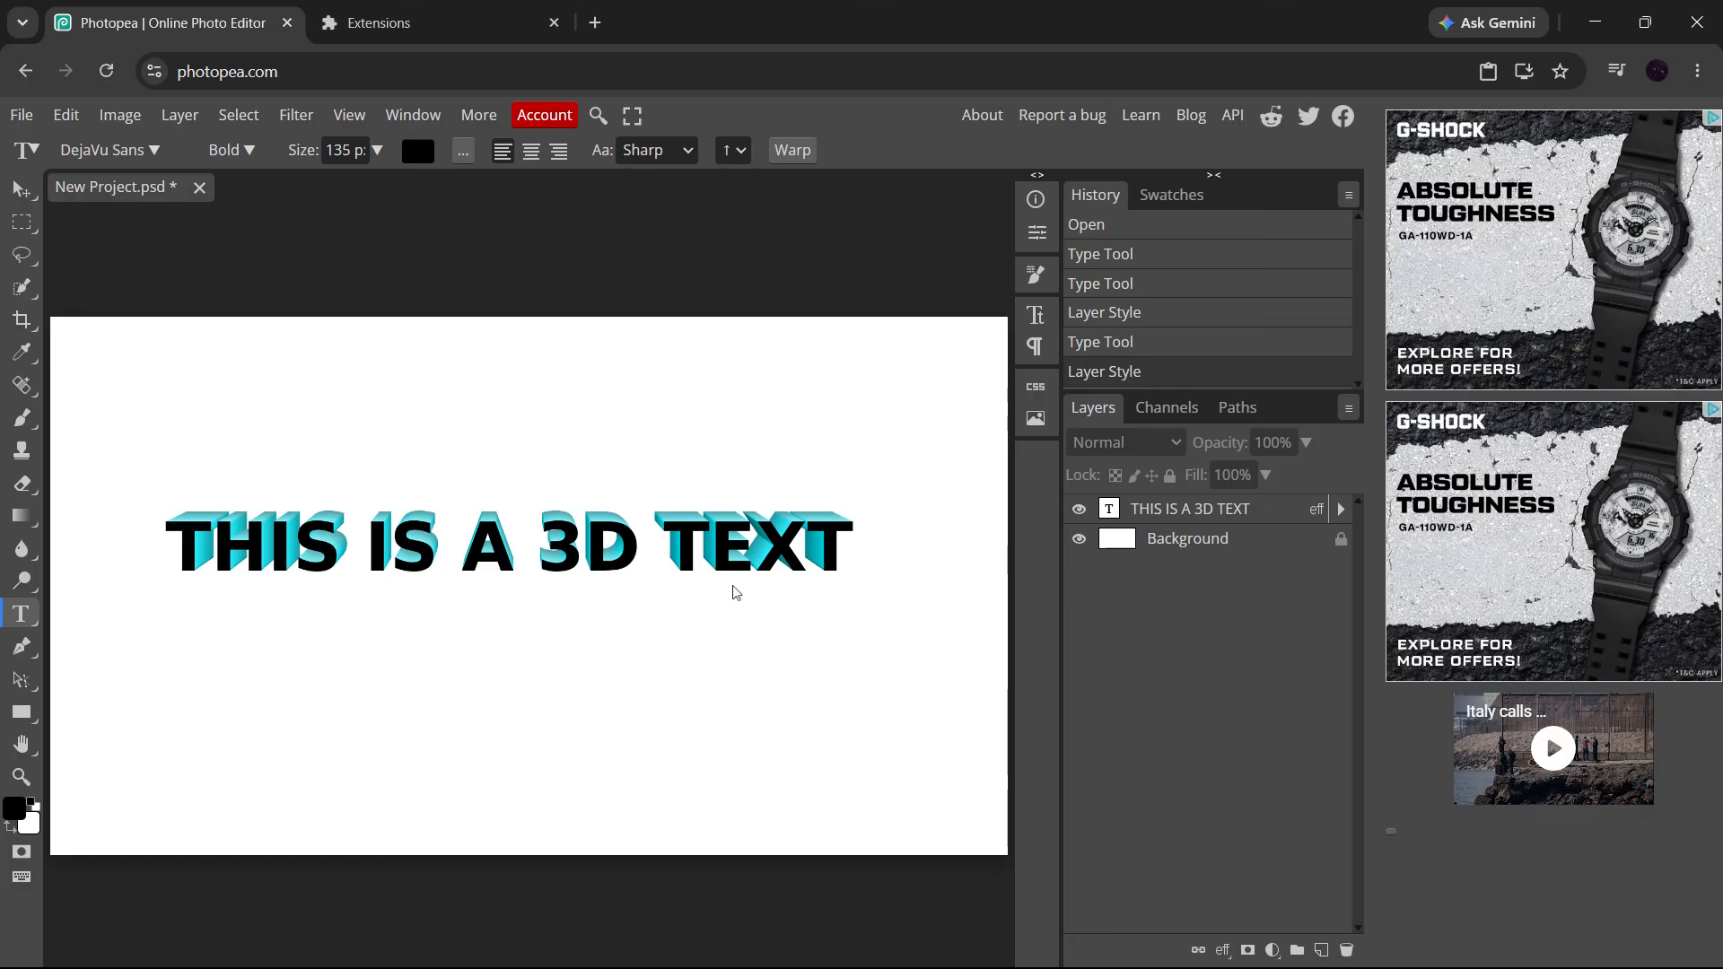
click(710, 570)
key(End)
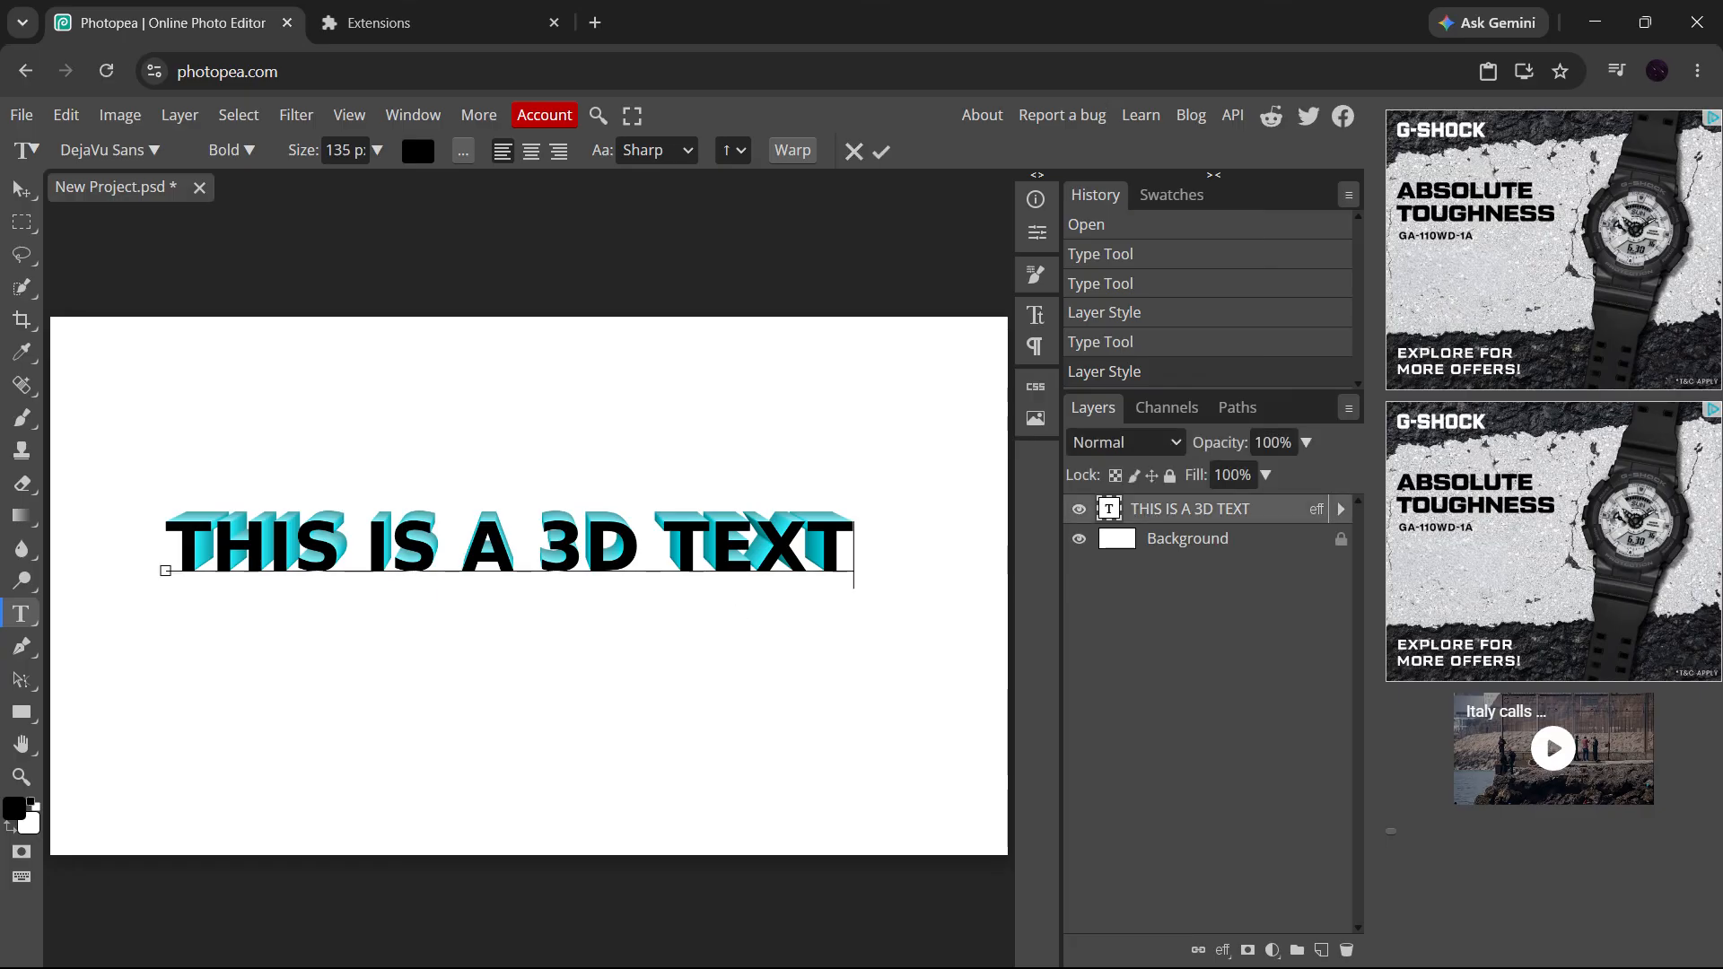
key(BackSpace)
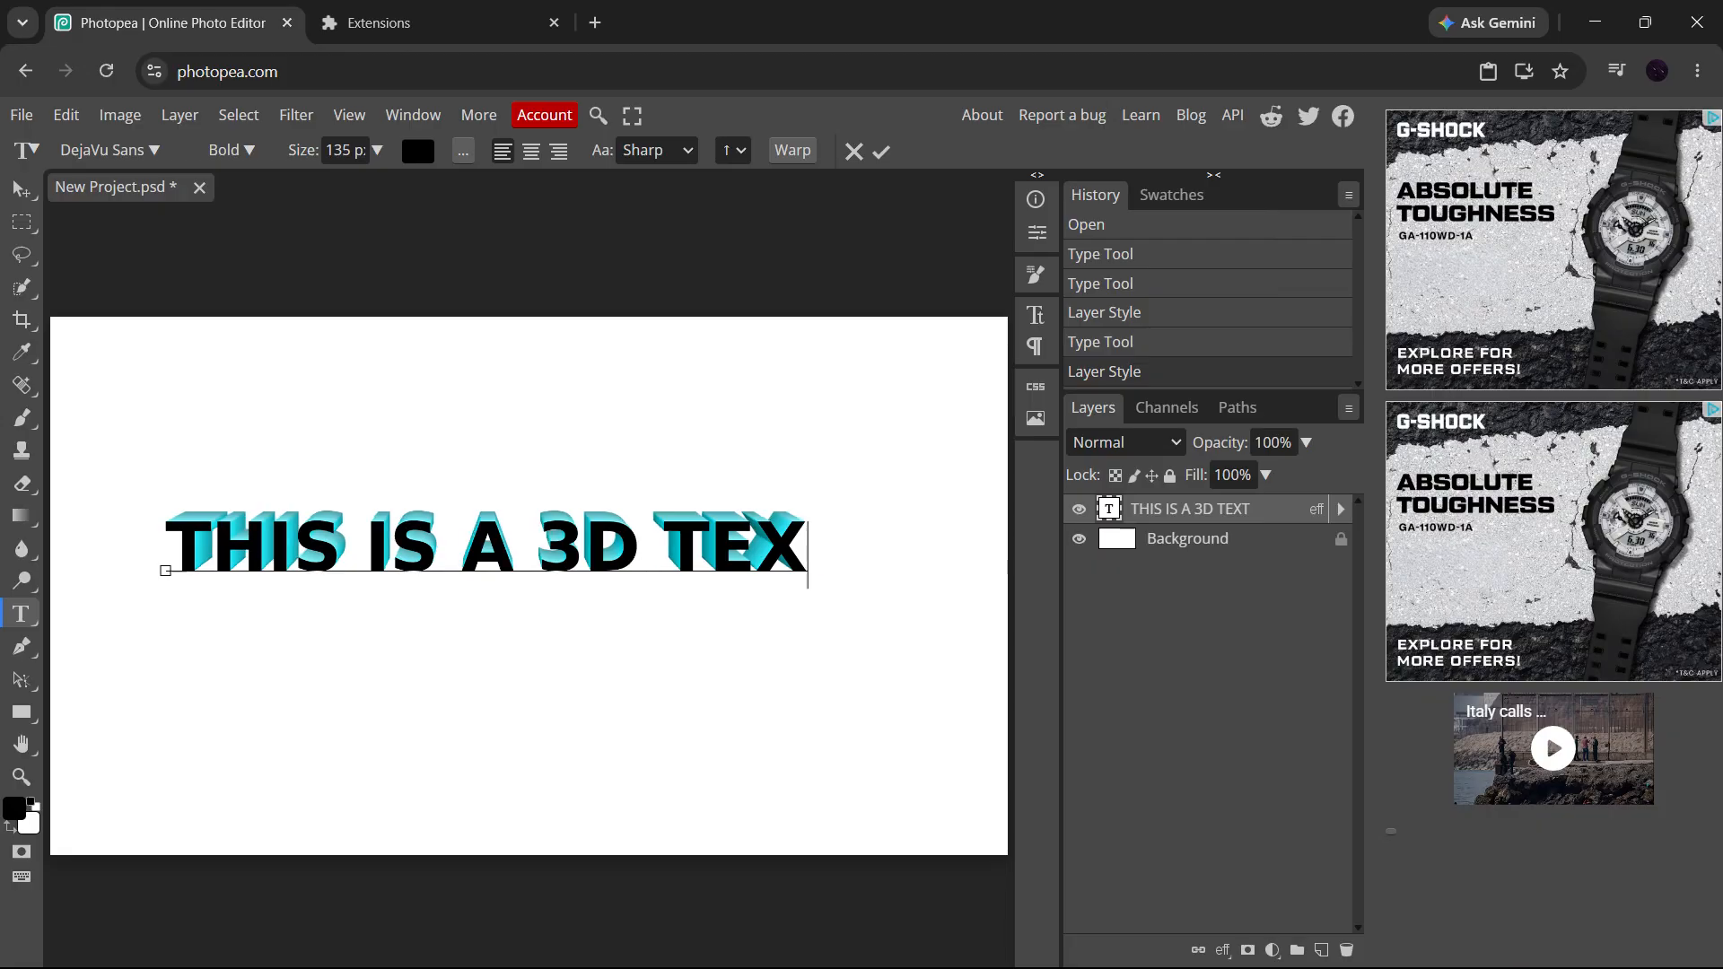
key(BackSpace)
key(BackSpace)
key(BackSpace)
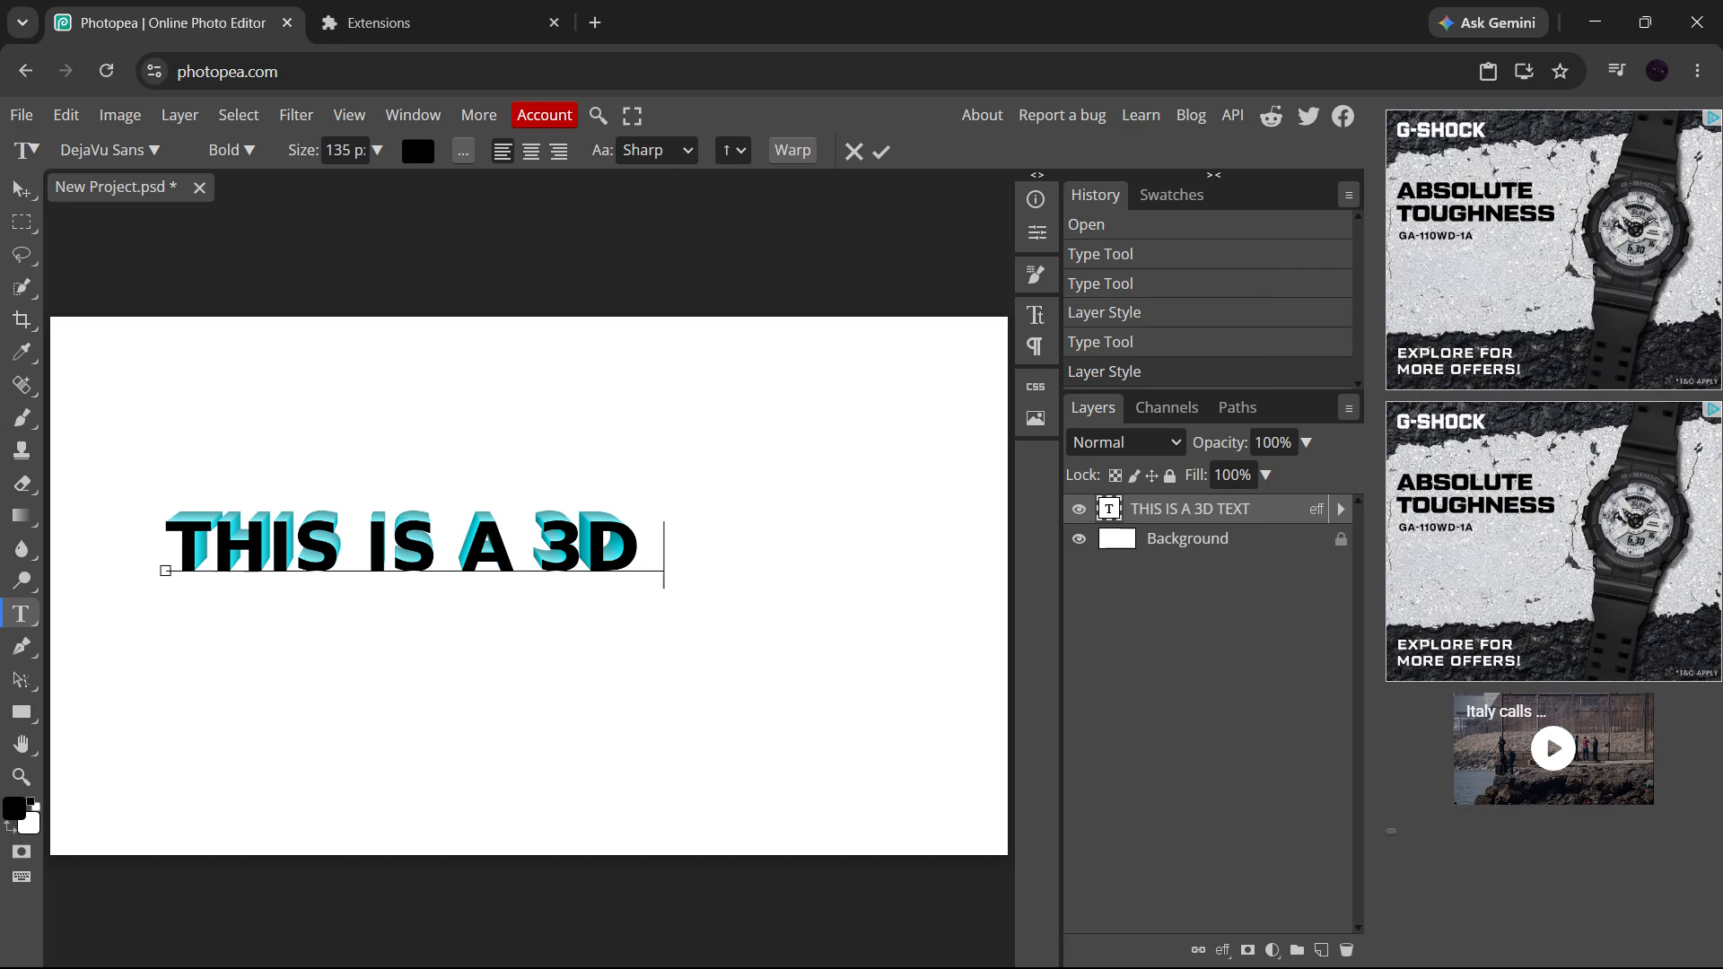
text(TEXT)
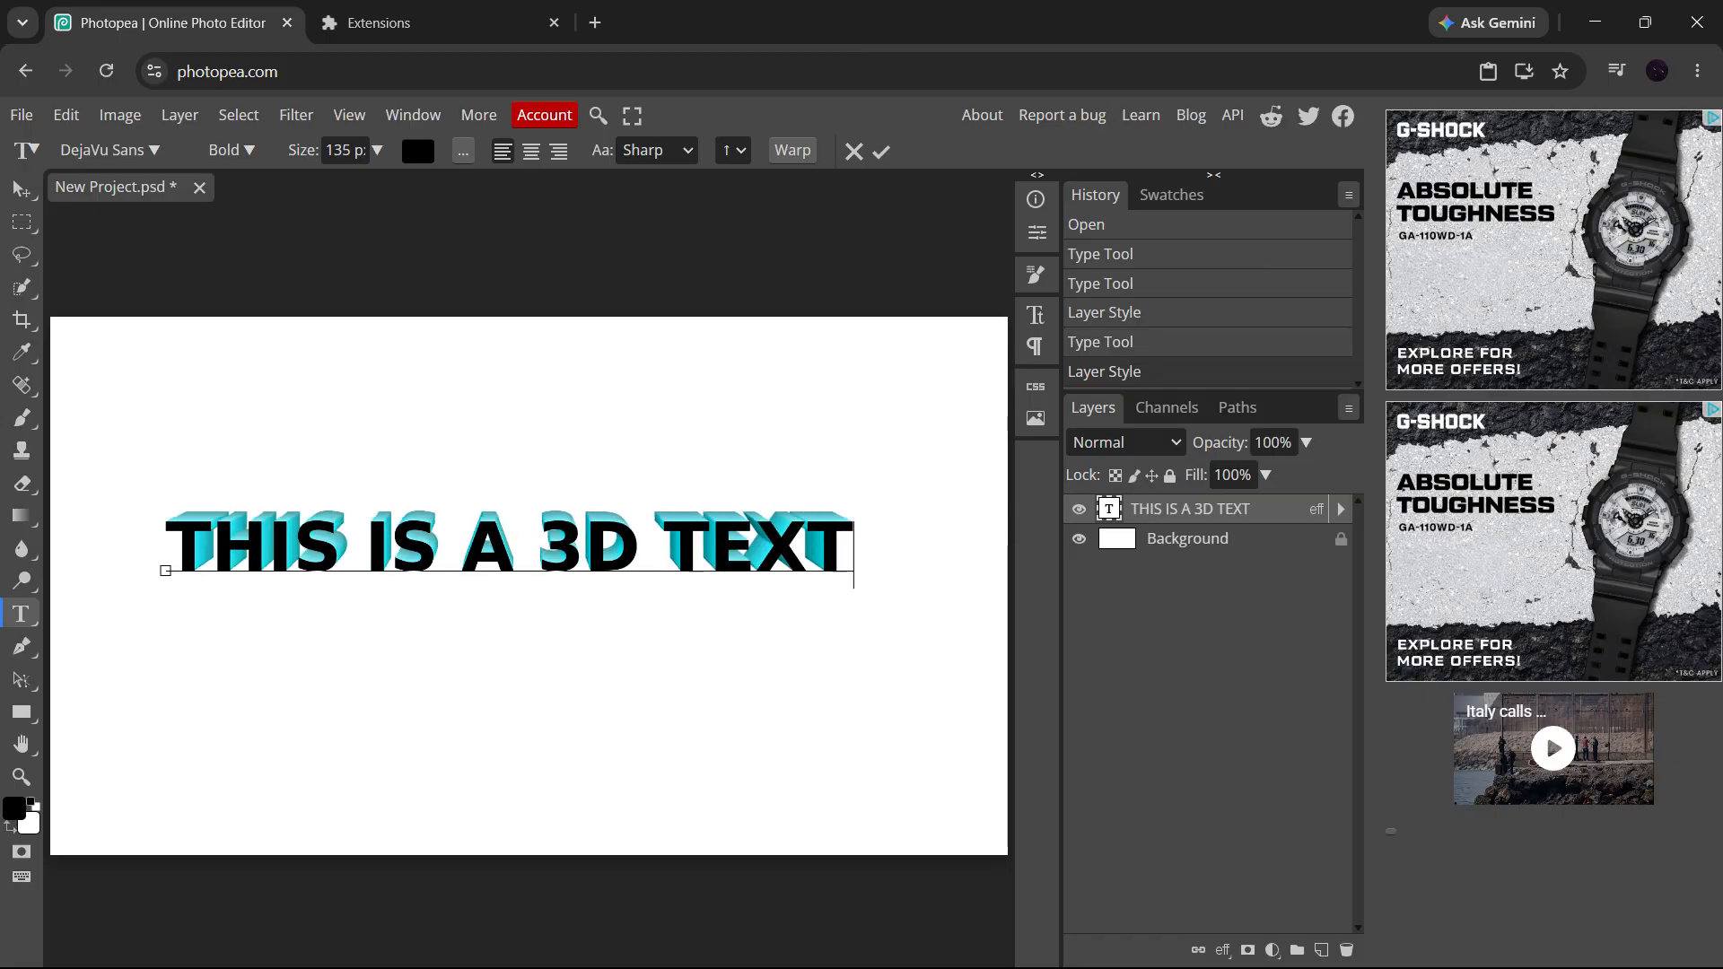
Step: Change the font of the whole heading THIS IS A 3D TEXT to Duplexide
drag(852, 549, 157, 474)
click(142, 151)
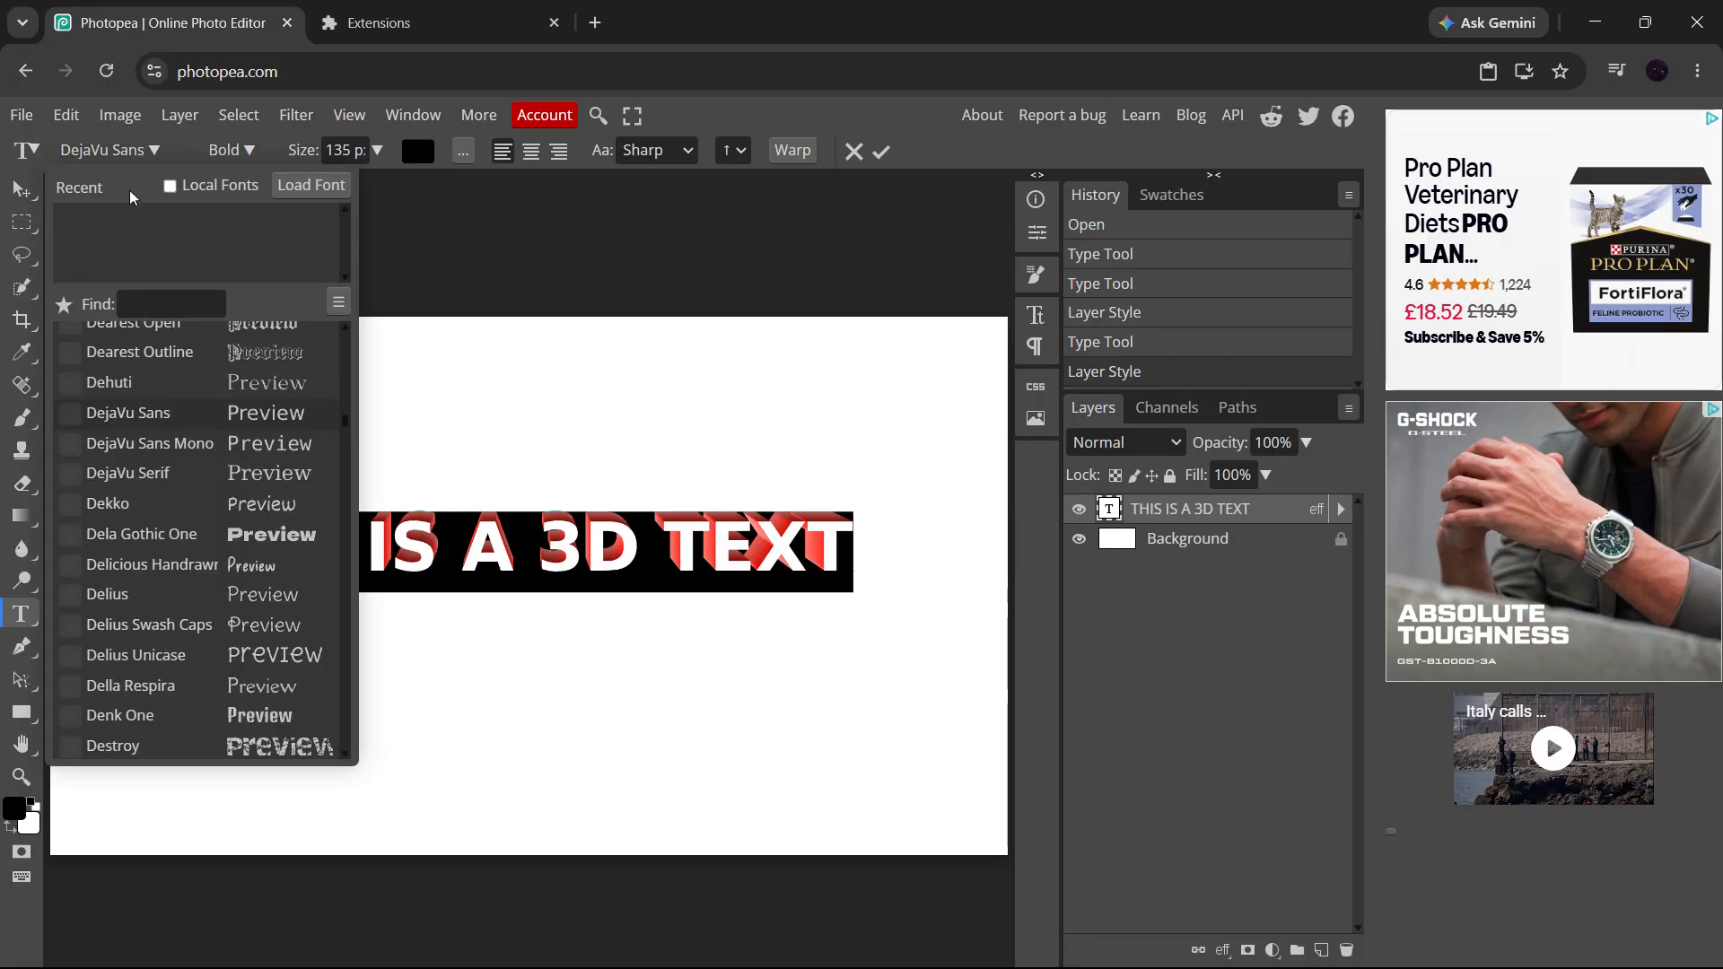
scroll(165, 593, down, 3)
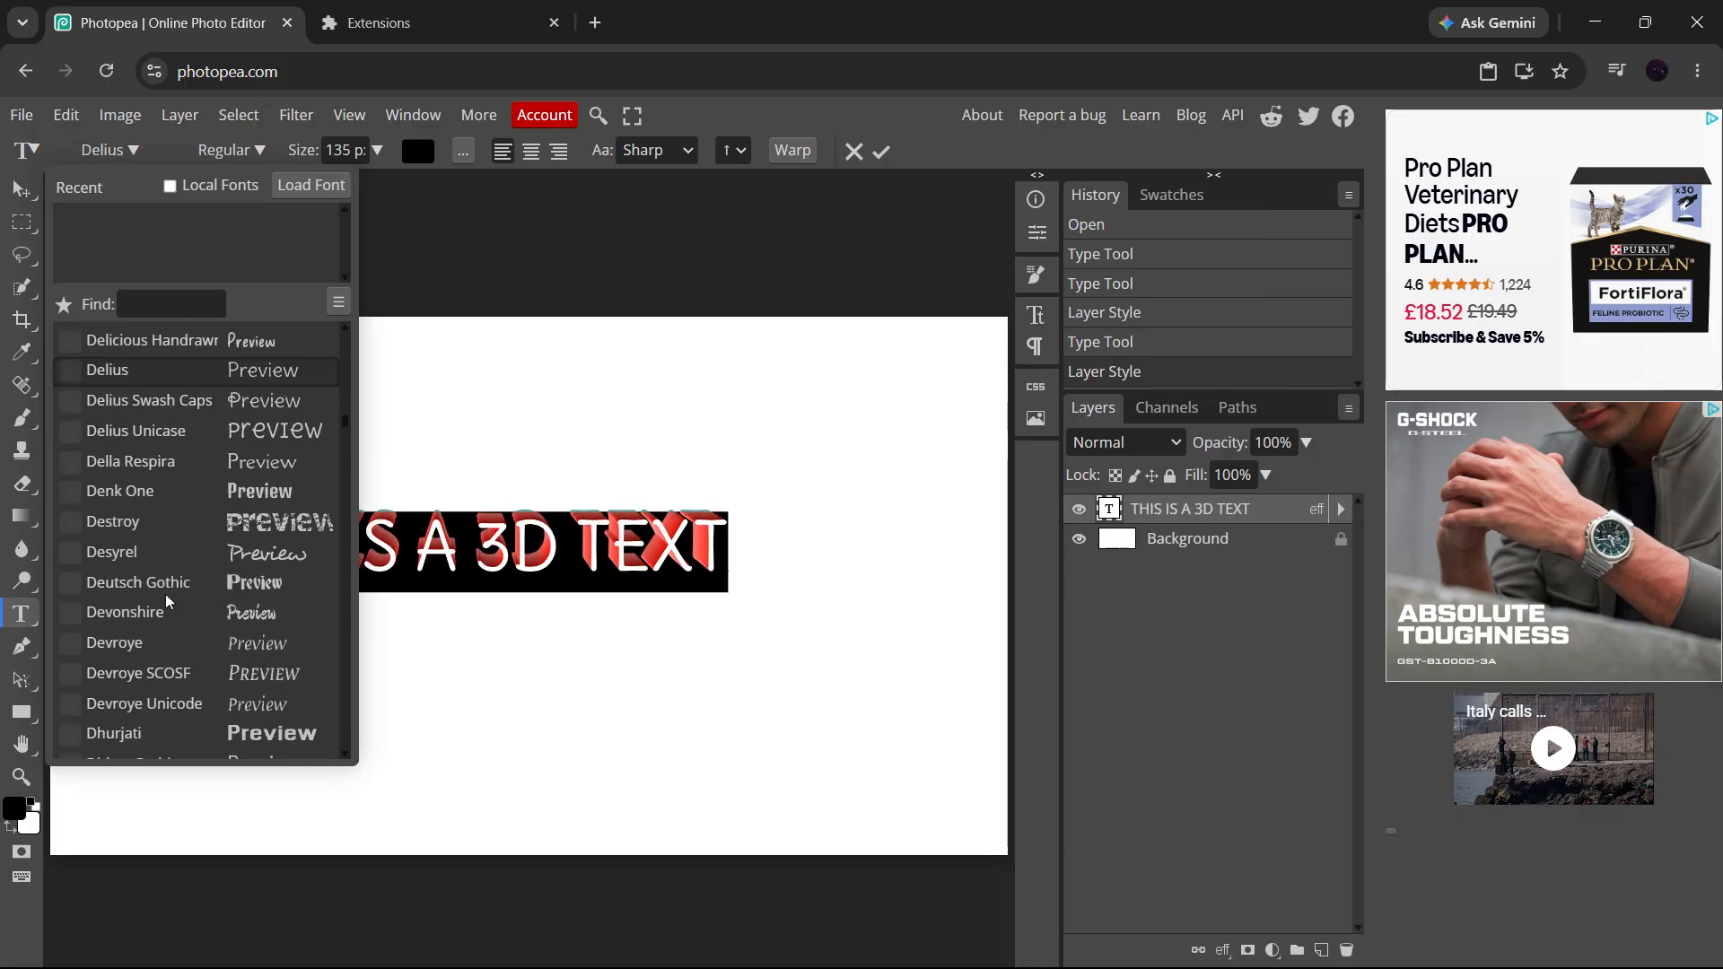
scroll(165, 641, down, 6)
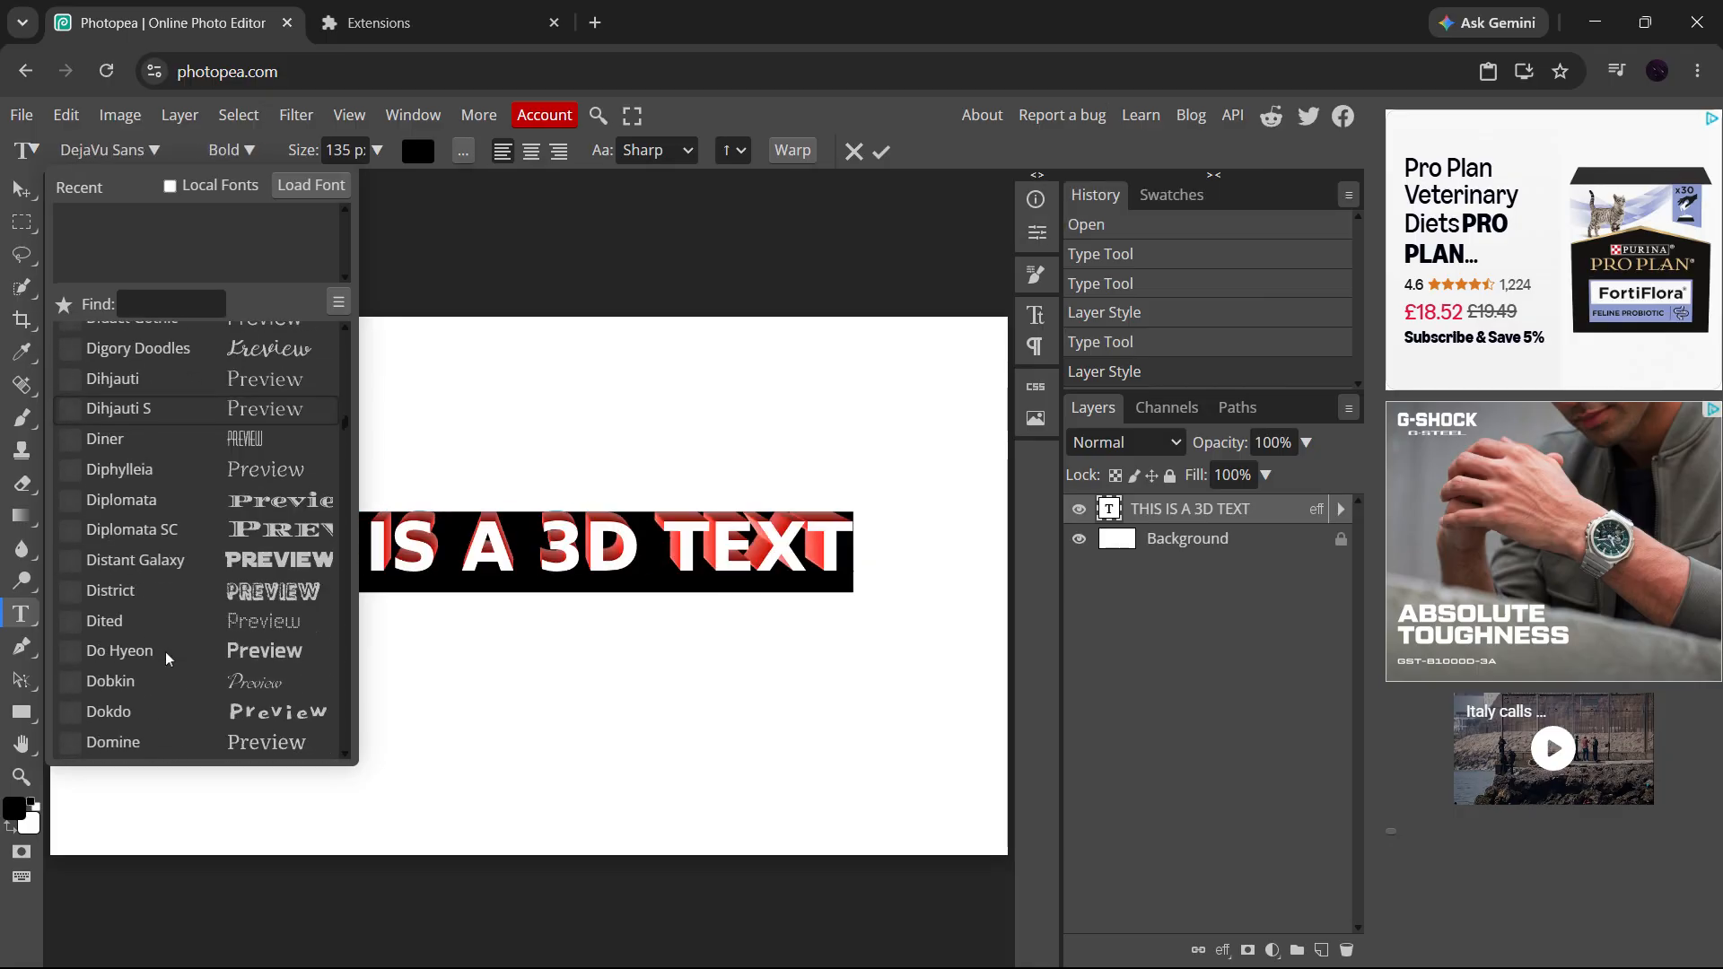
click(166, 648)
click(174, 538)
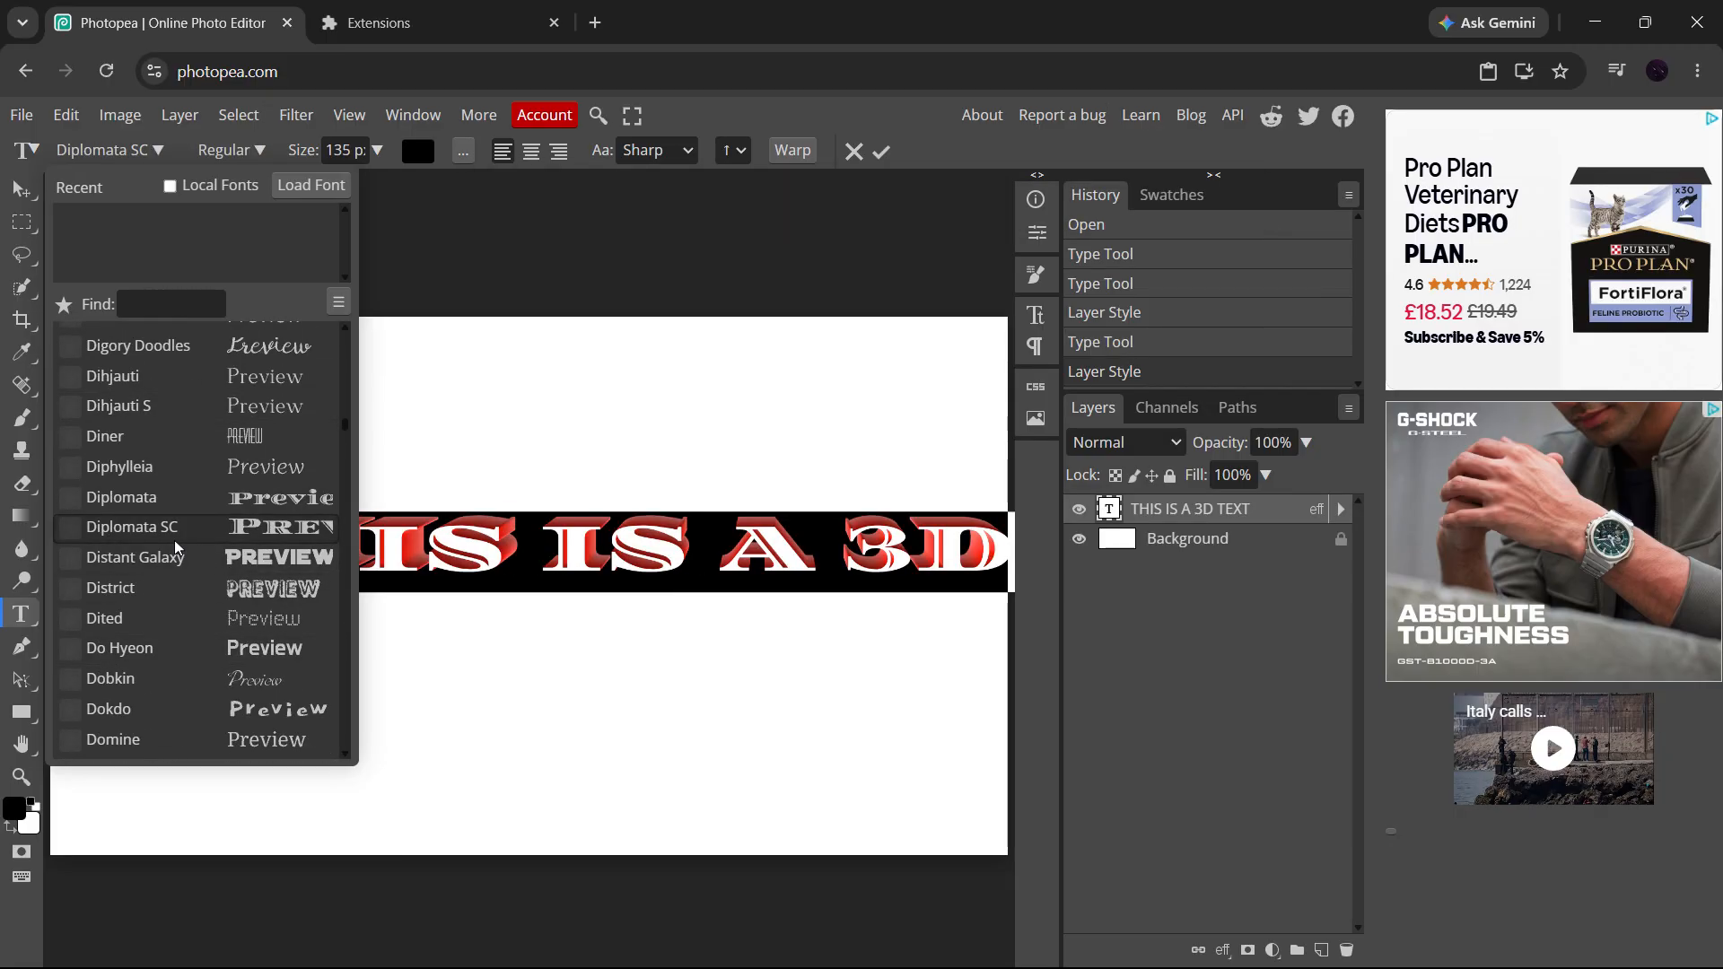
scroll(174, 540, down, 5)
scroll(174, 542, down, 5)
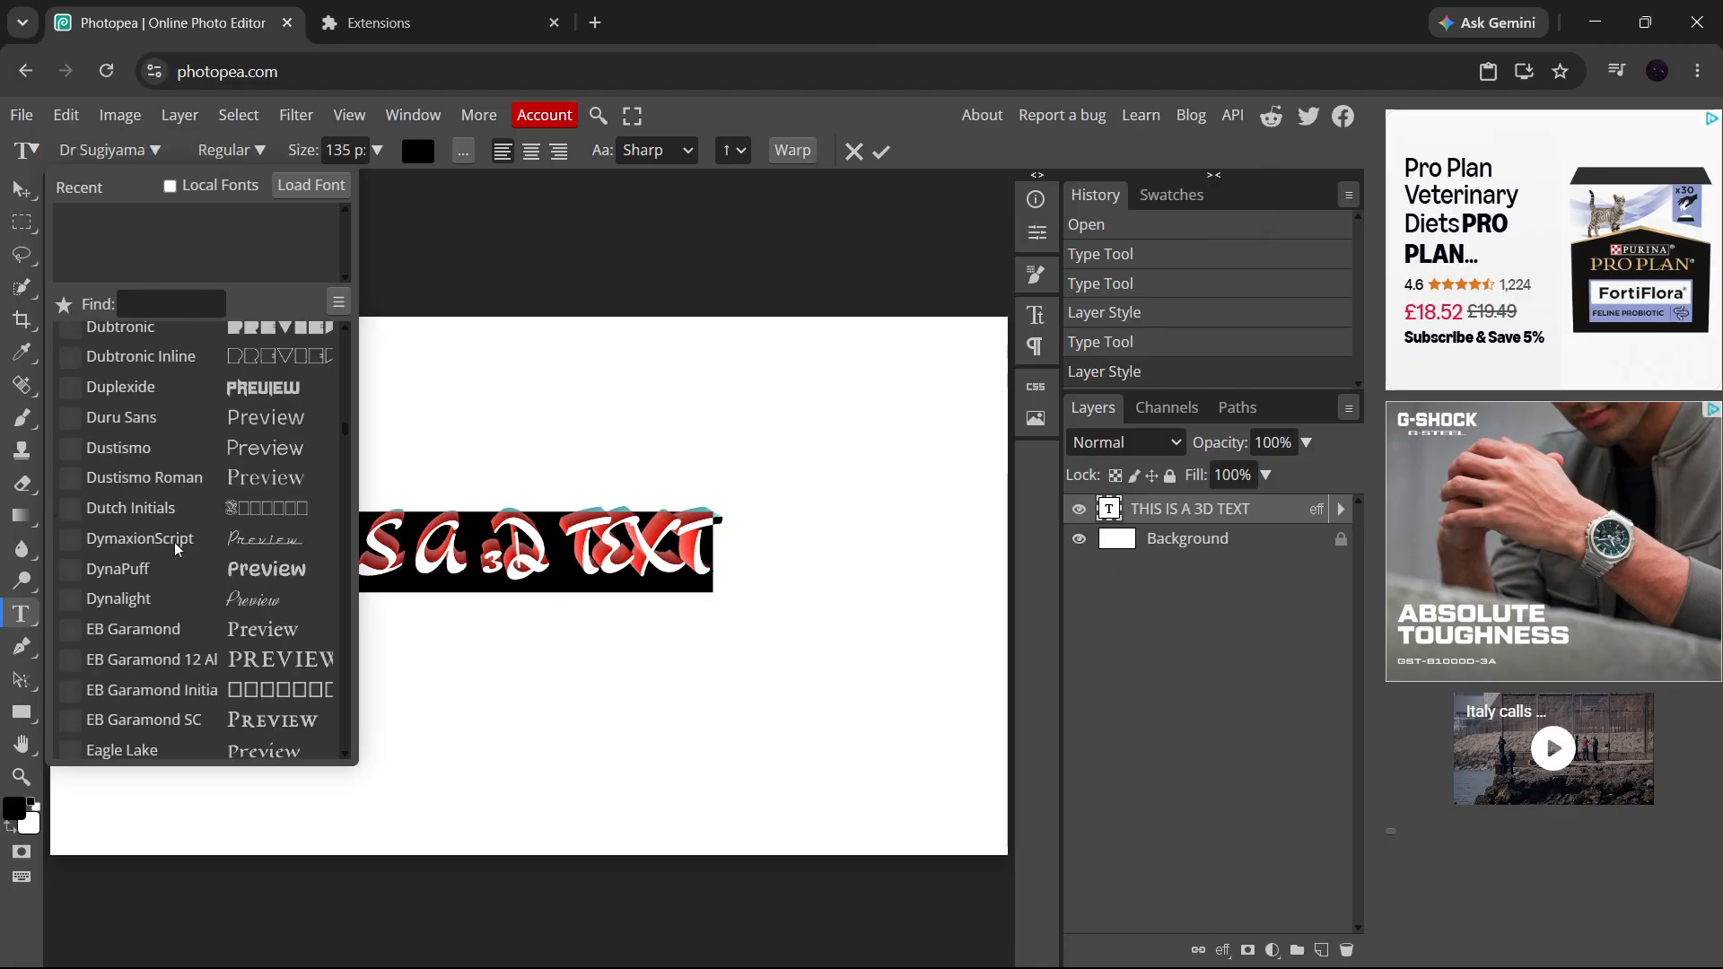
click(174, 538)
scroll(174, 542, down, 5)
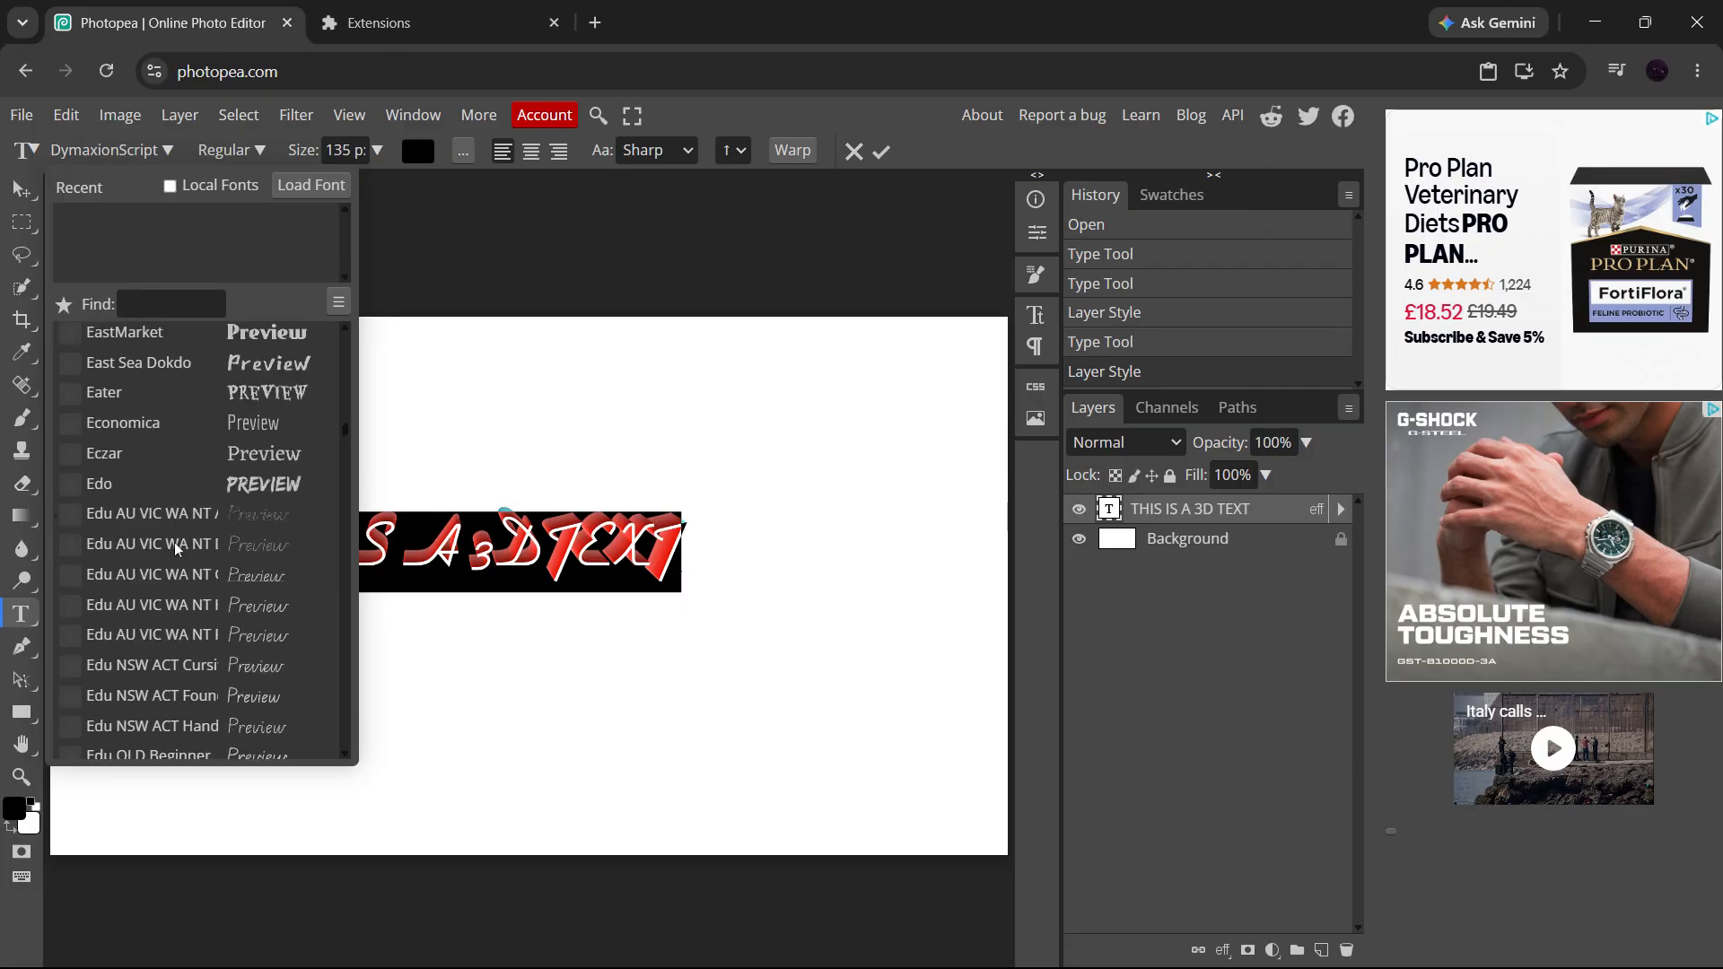
scroll(174, 542, up, 5)
scroll(174, 541, up, 3)
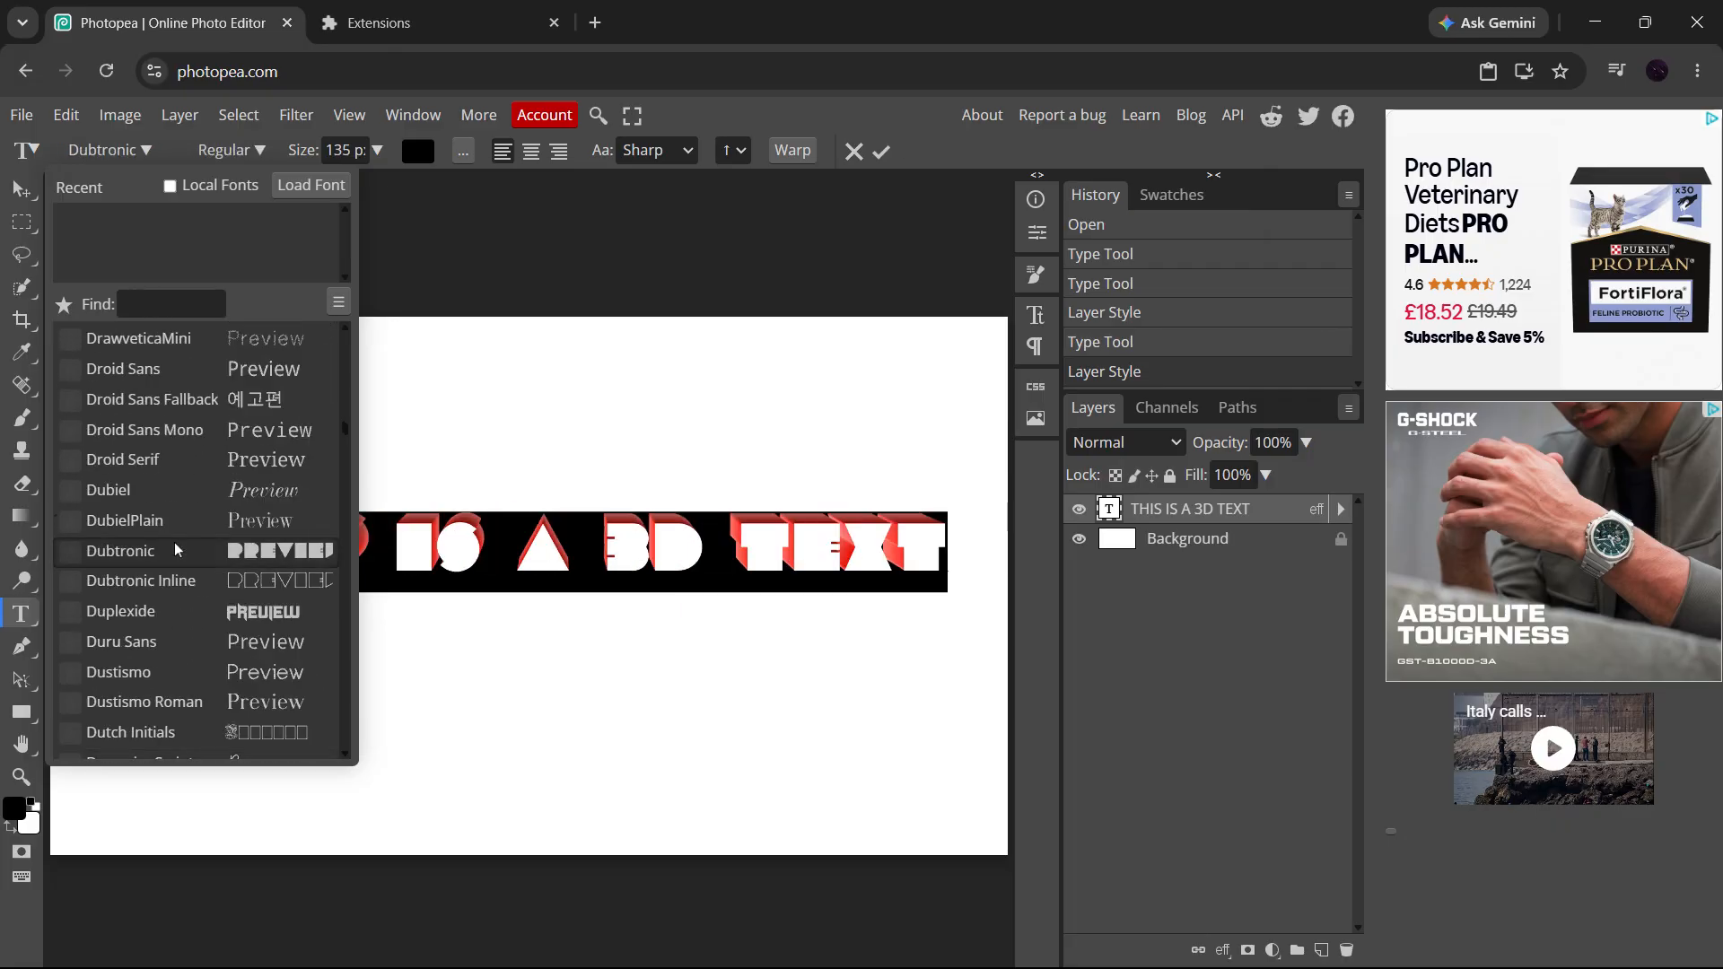
click(181, 605)
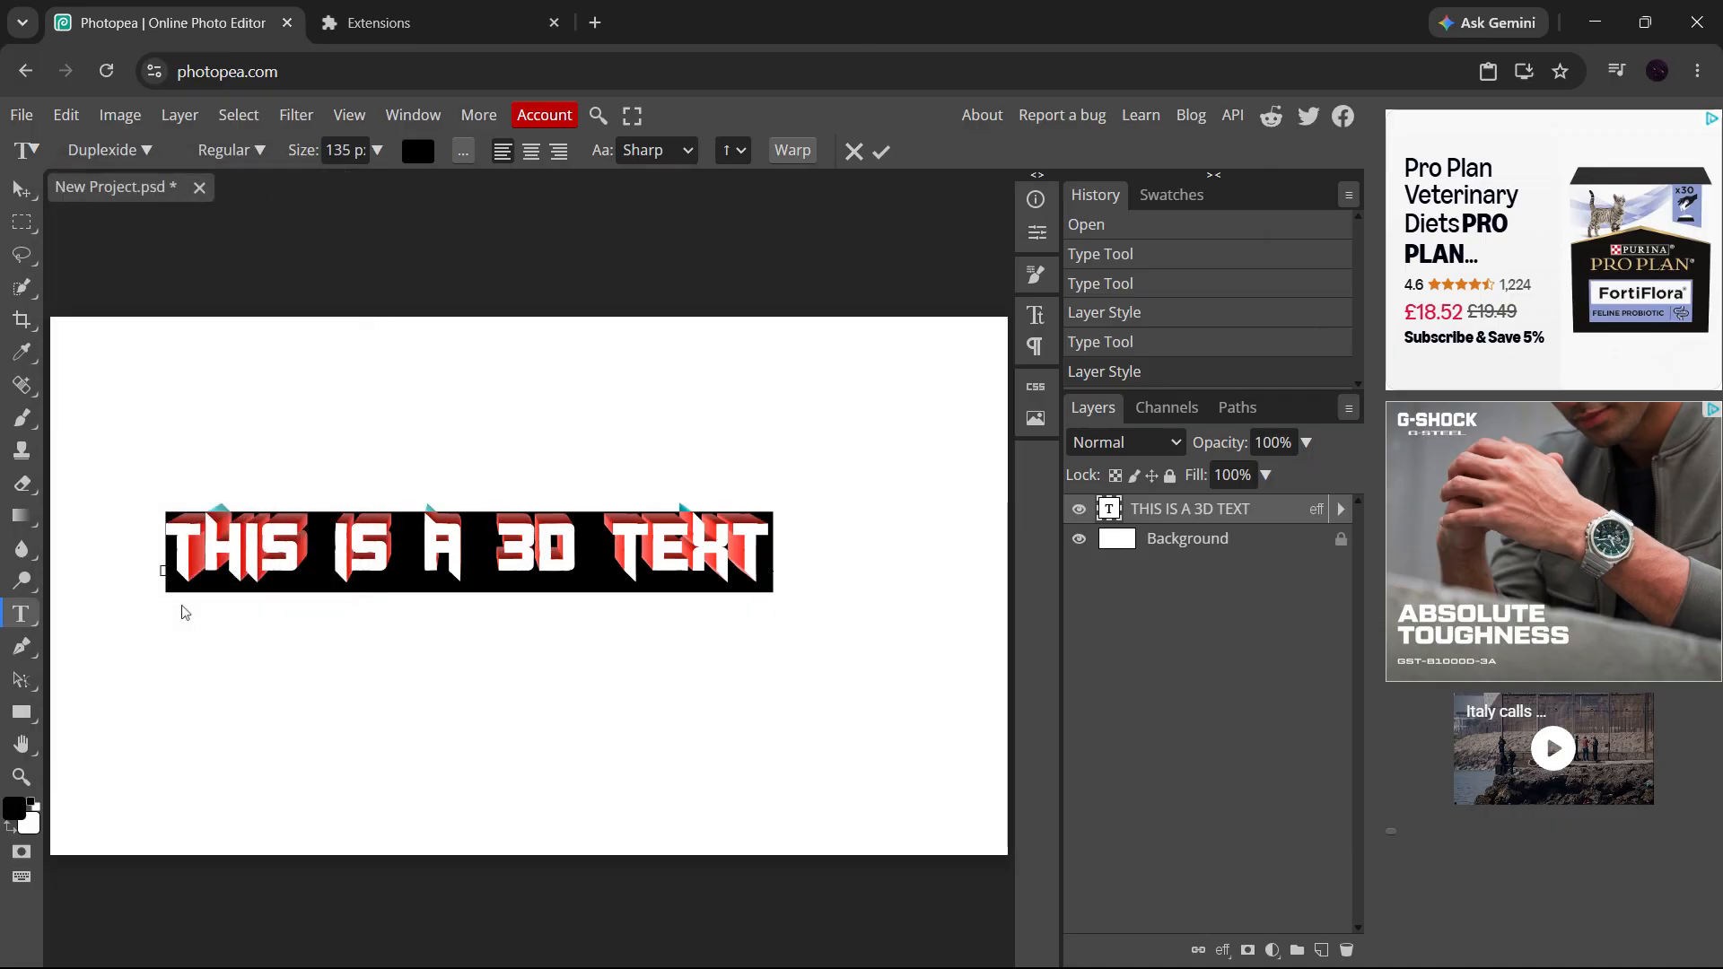
Step: Move the heading slightly toward the middle of the canvas and commit the text edit
drag(627, 723, 668, 728)
key(Right)
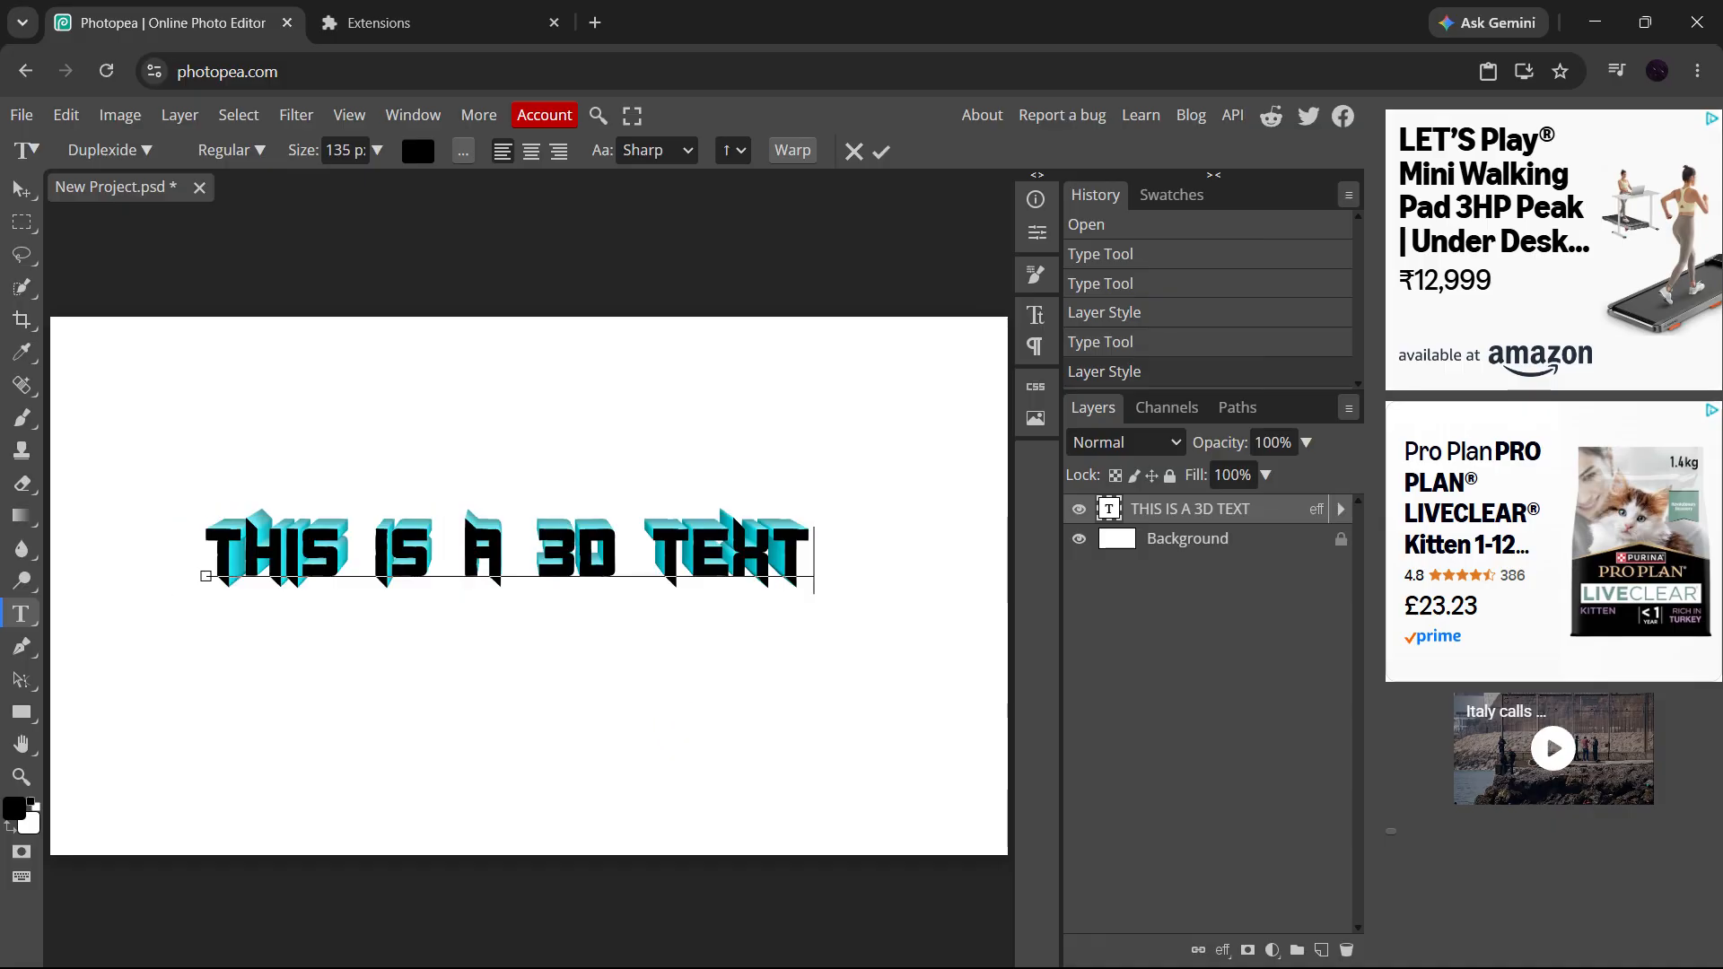
click(1242, 519)
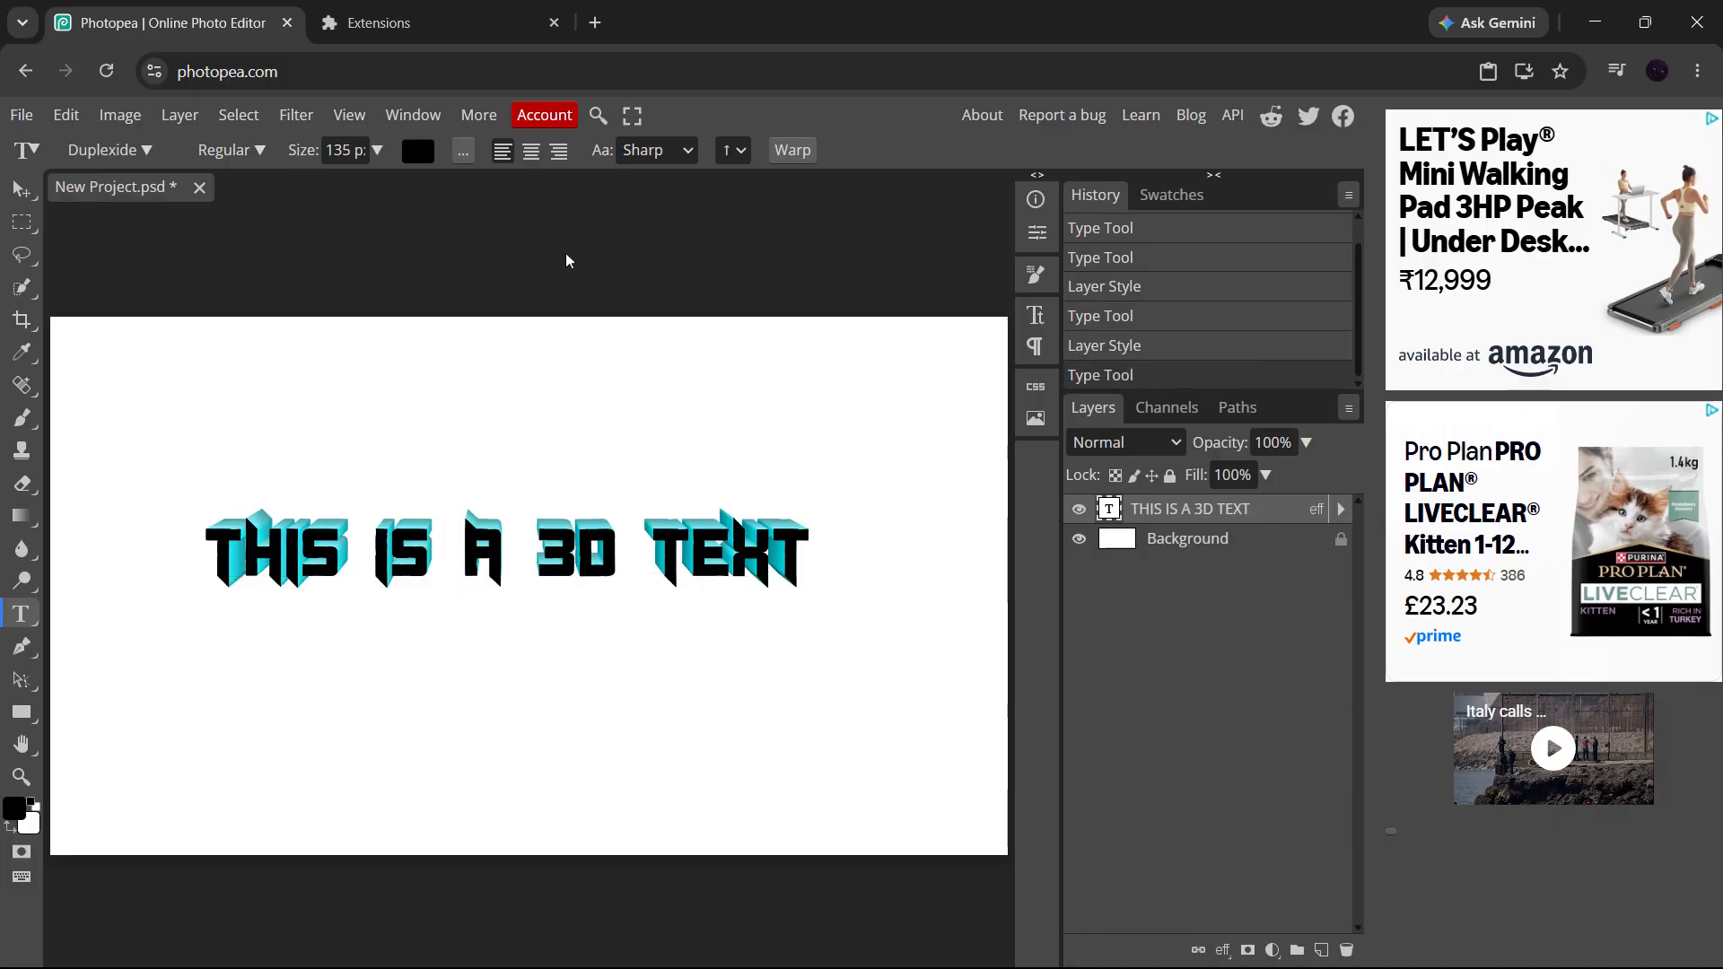
Step: Set the heading's text colour to purple, hex 7b00aa
click(416, 158)
mouse_move(1097, 499)
mouse_down()
mouse_move(1130, 503)
mouse_move(934, 454)
mouse_move(906, 404)
mouse_move(1175, 416)
mouse_up()
click(1184, 483)
mouse_move(1185, 483)
mouse_down()
mouse_move(1175, 450)
mouse_move(1183, 510)
mouse_up()
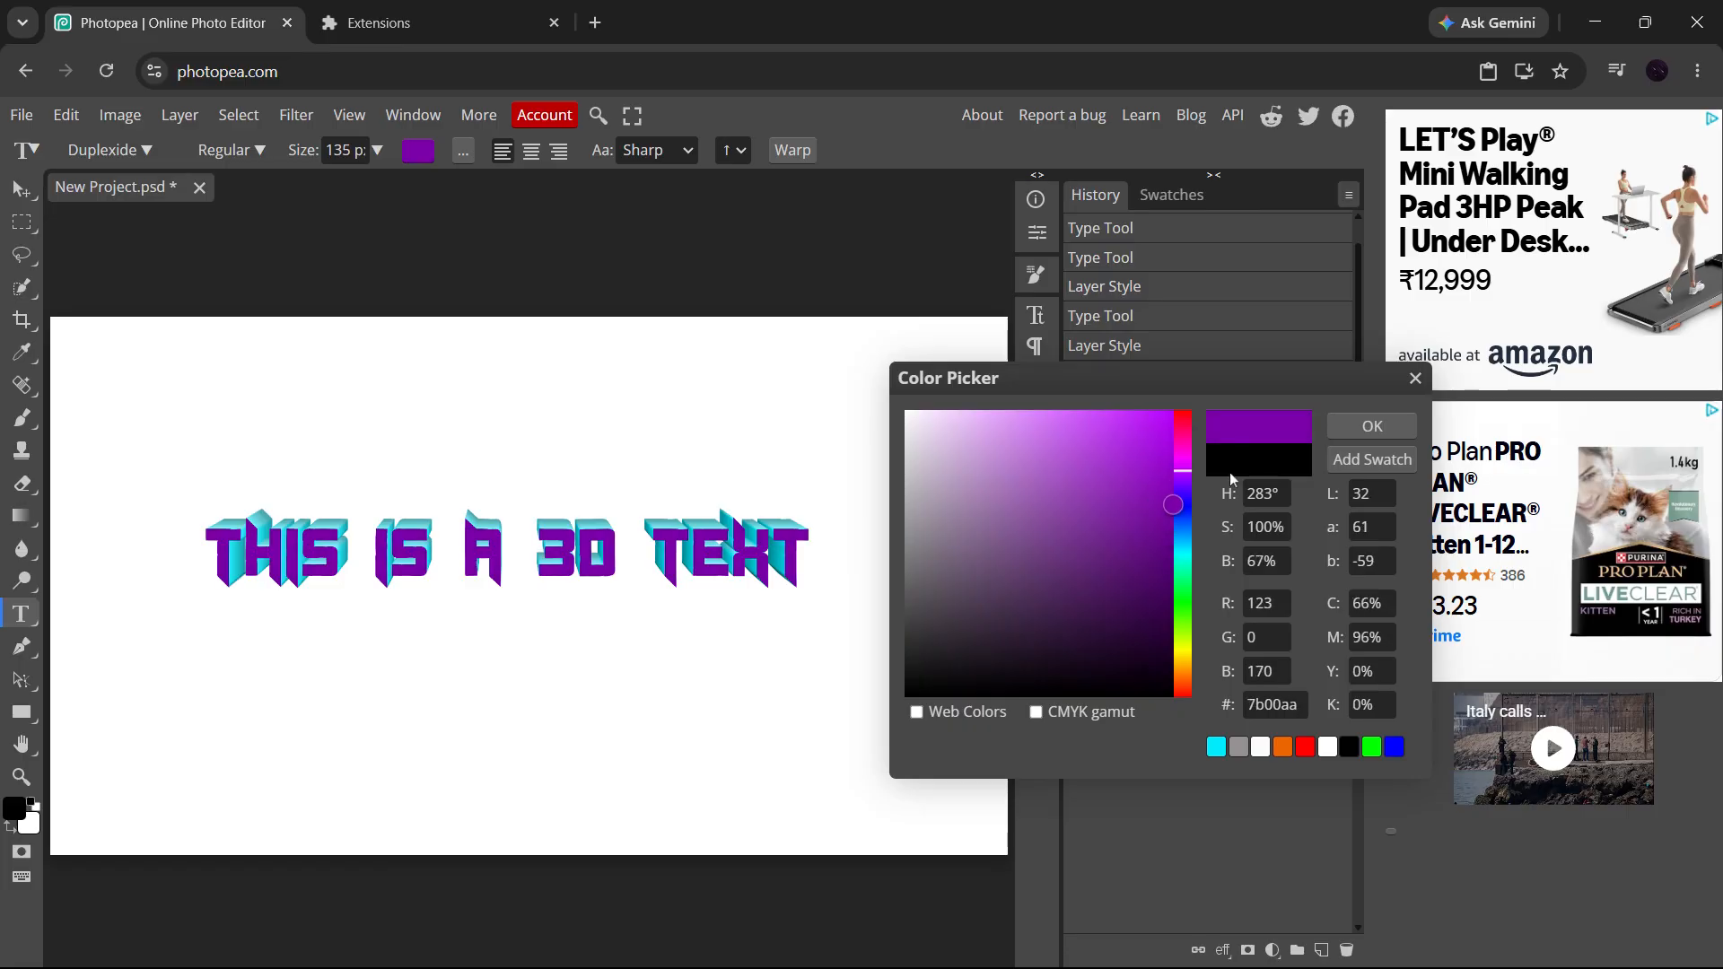
click(1368, 429)
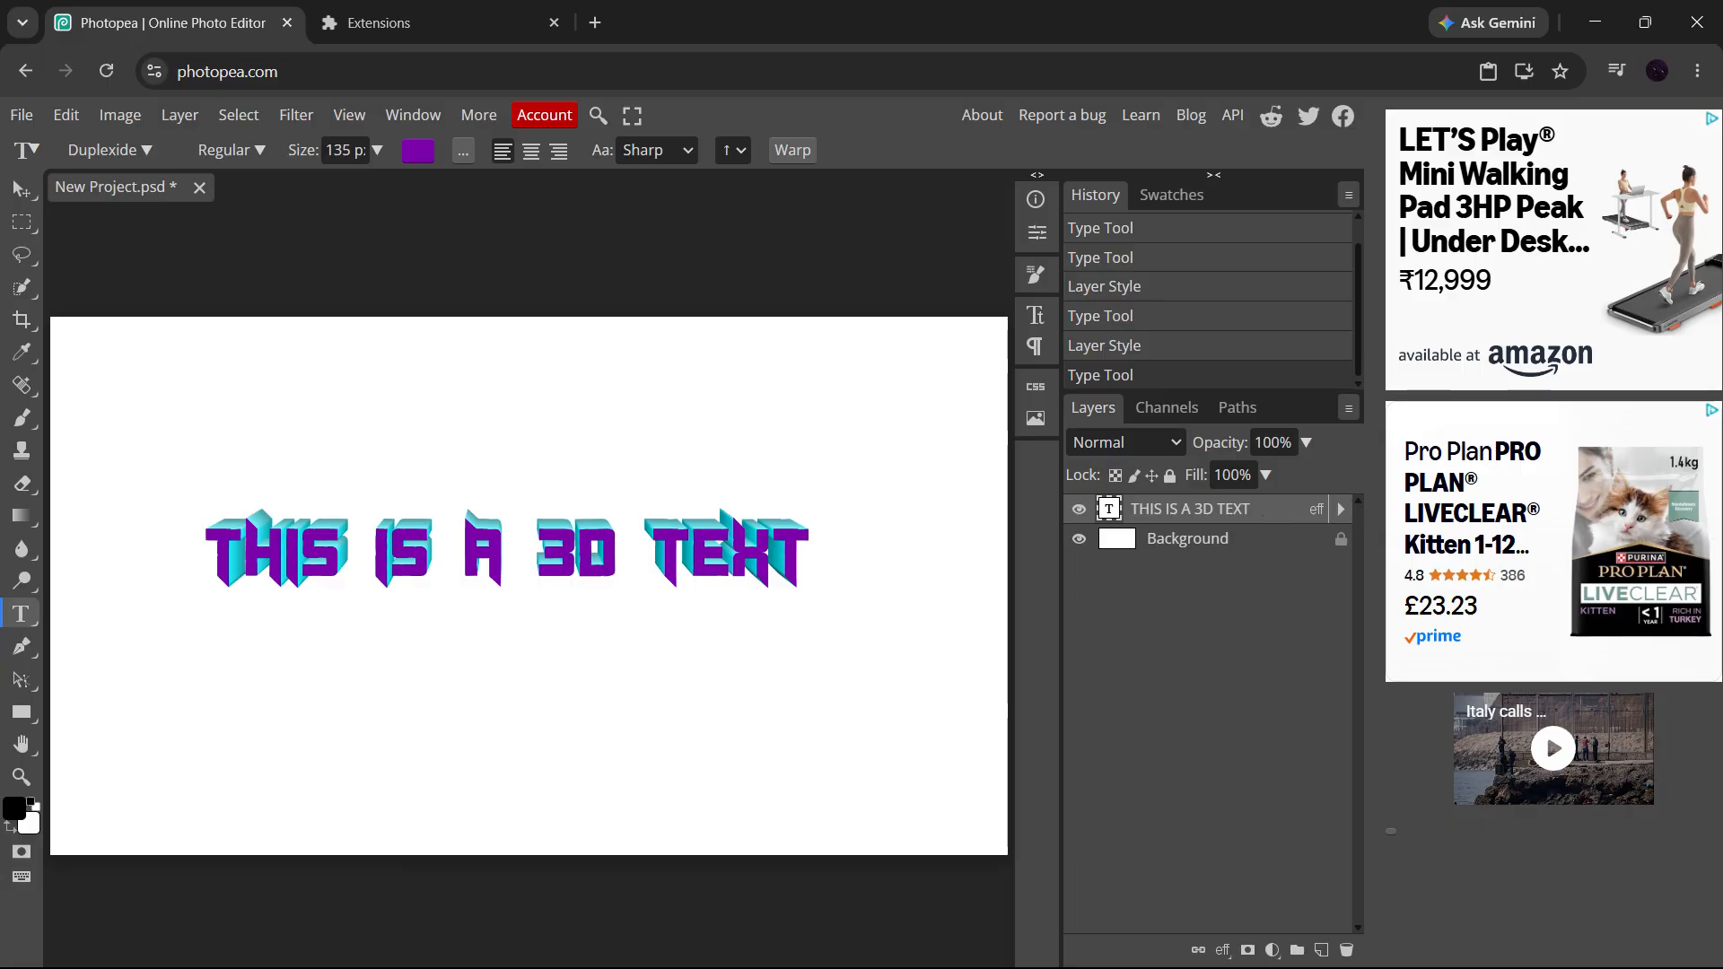
Step: Adjust the text layer's 3D effect to an angle of 86° and a distance of 16 px
double_click(1274, 513)
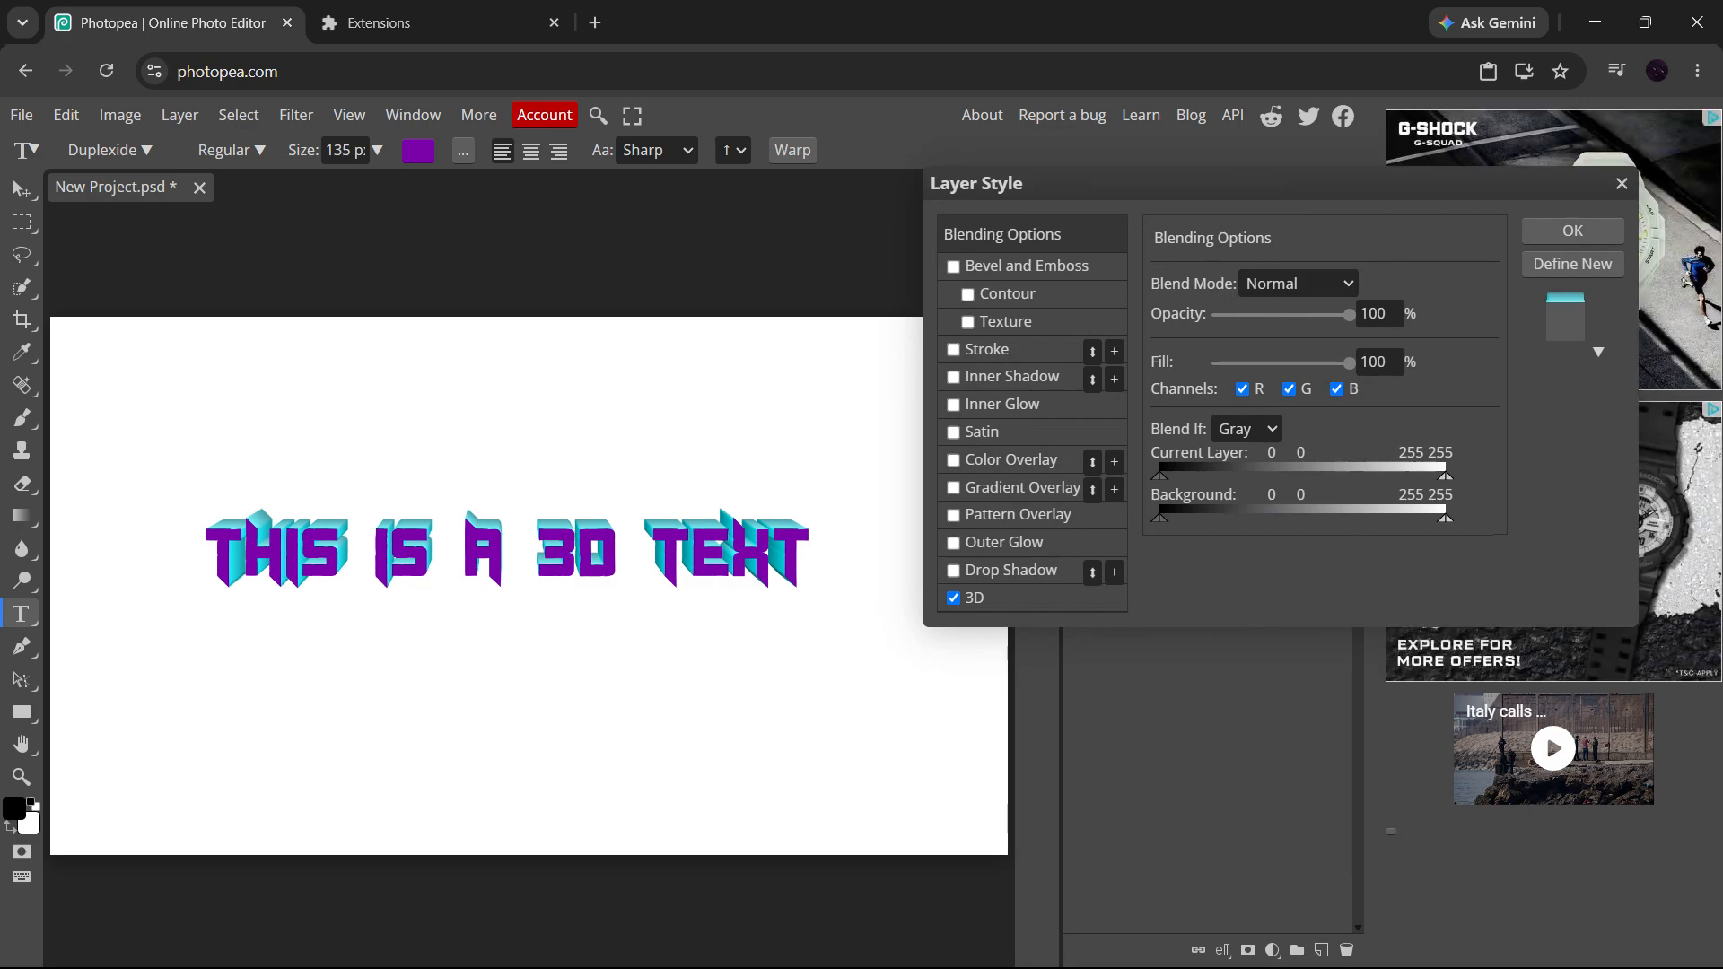
click(1626, 183)
click(1340, 509)
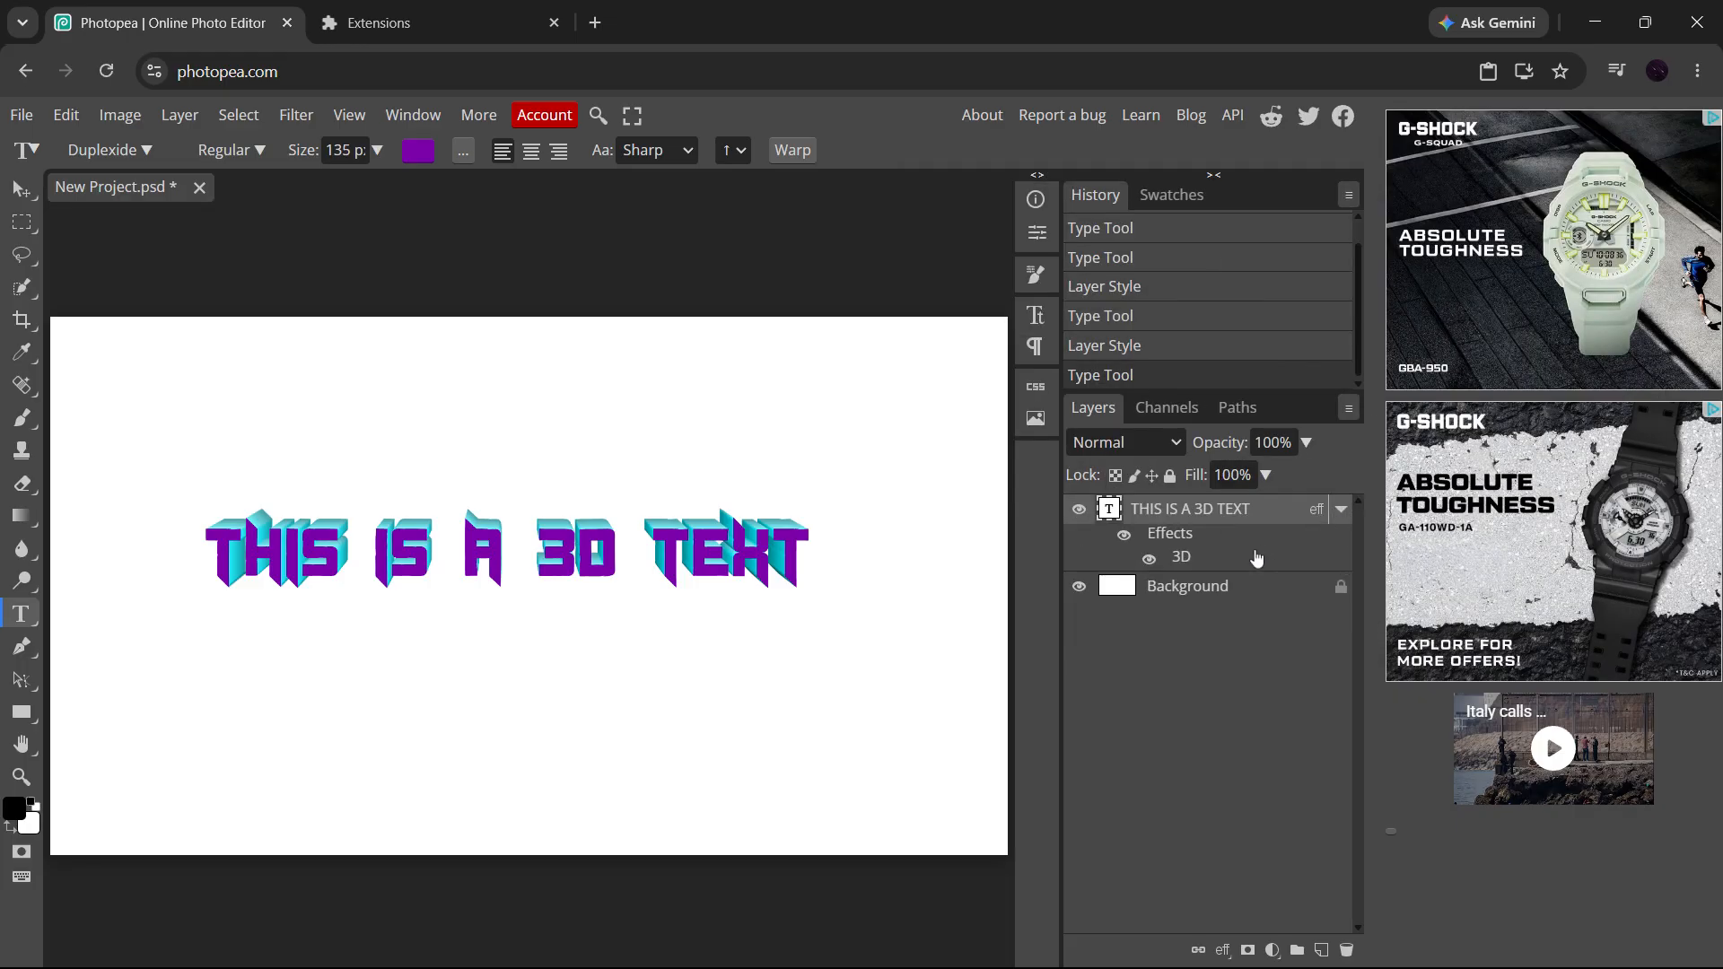
double_click(1199, 567)
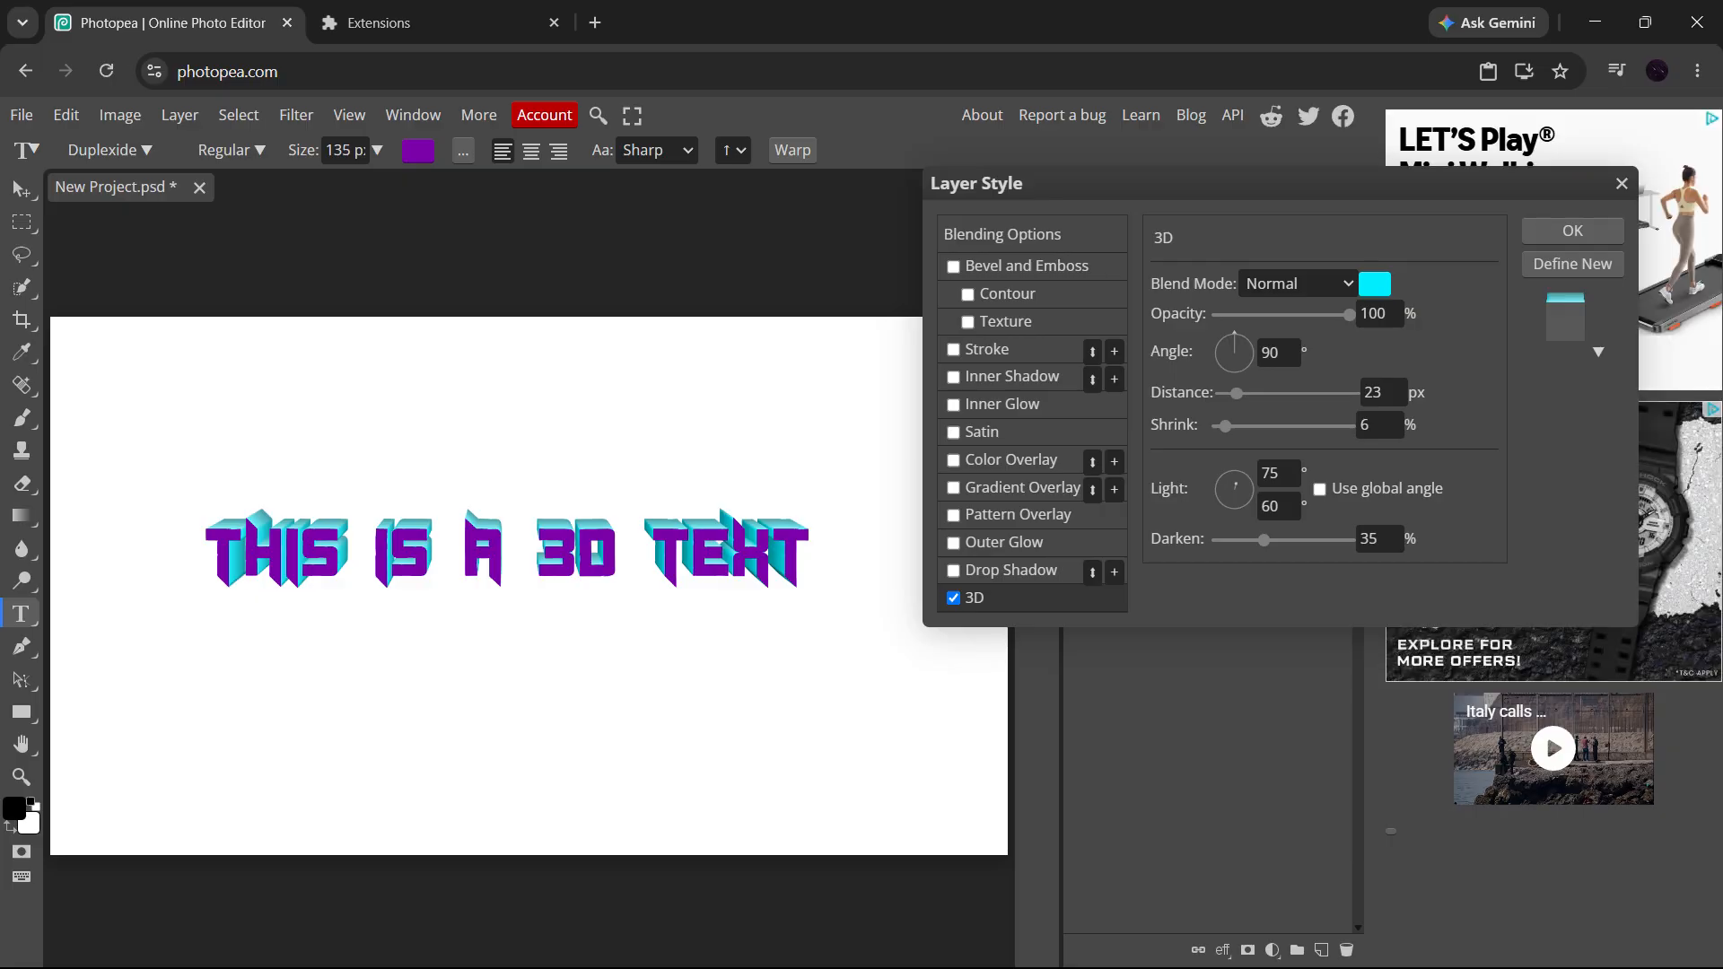
click(1235, 341)
drag(1236, 336, 1242, 262)
drag(1239, 392, 1192, 434)
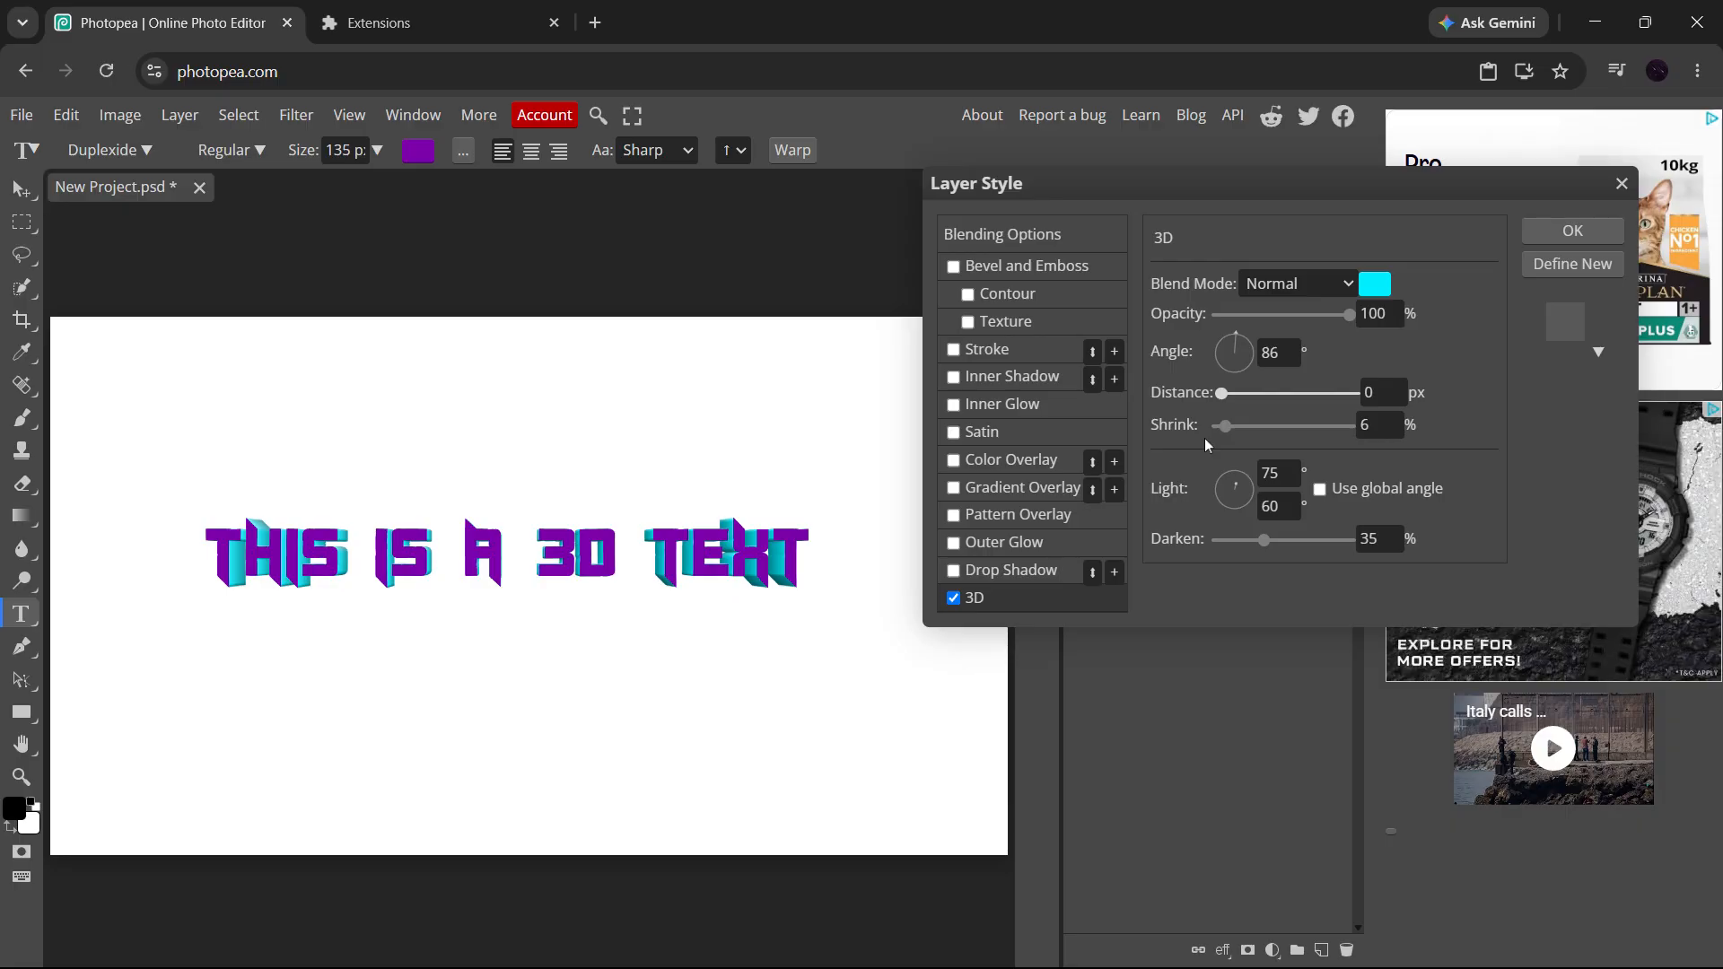
drag(1216, 446, 1236, 450)
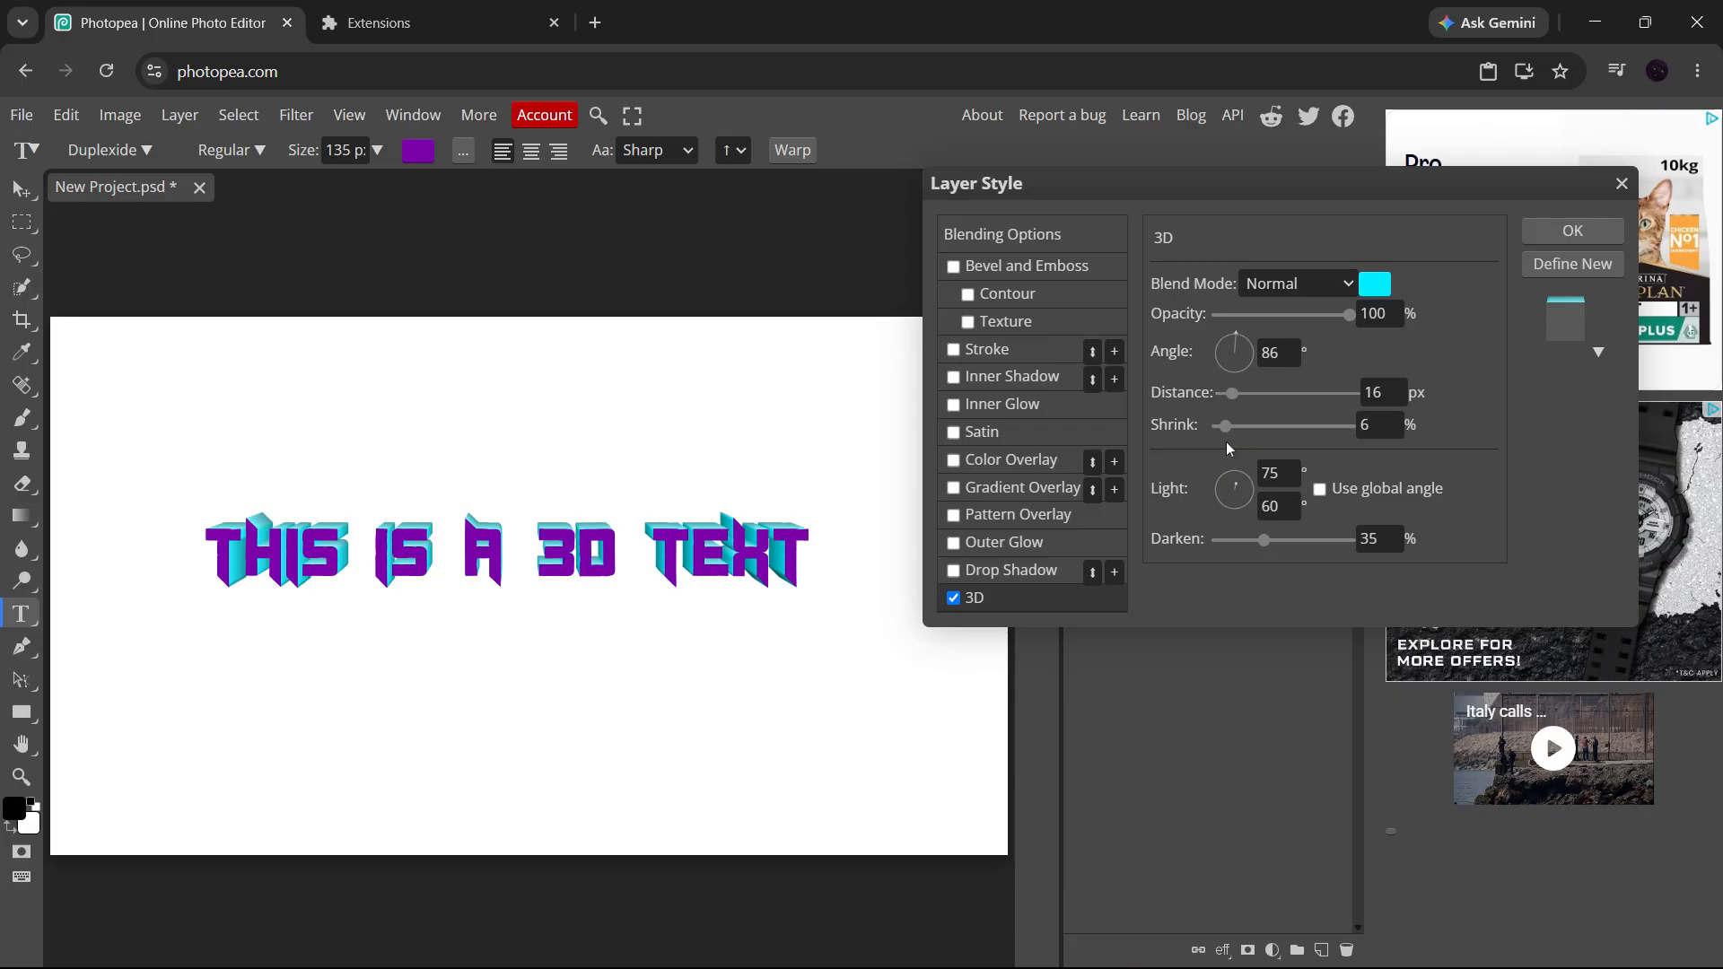
Step: Pick a bright cyan as the 3D effect's colour and apply the layer style
click(1373, 285)
drag(1163, 456, 1262, 399)
click(1370, 426)
click(1566, 235)
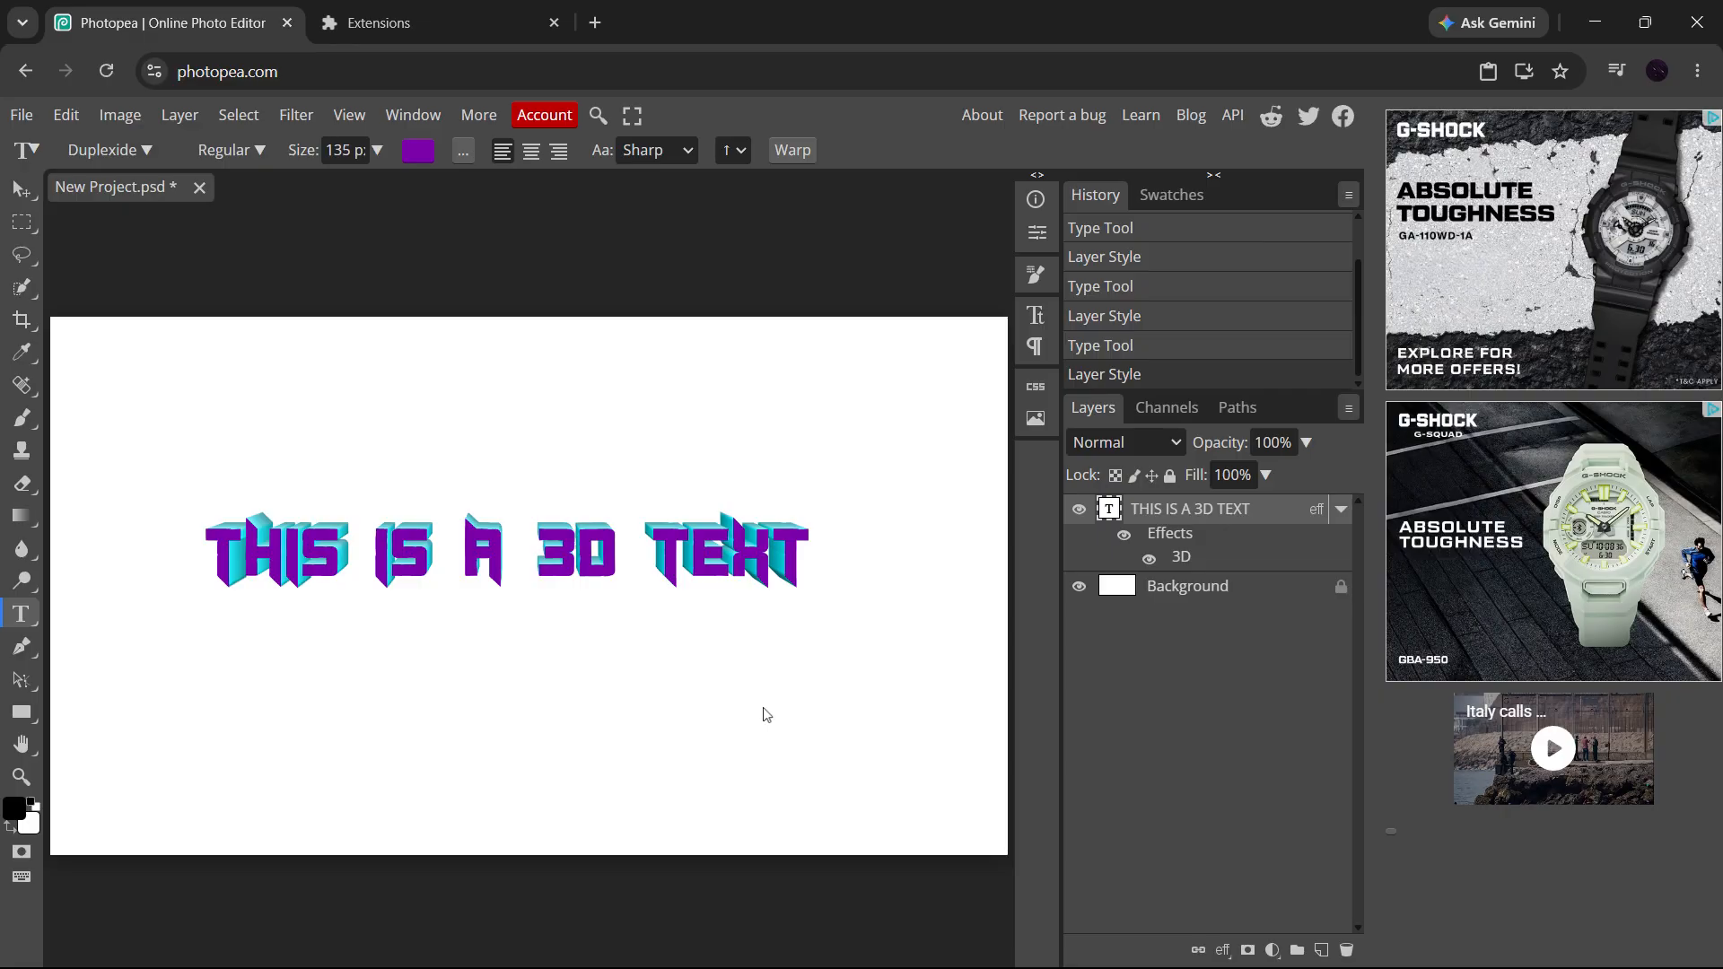
Step: Set the text's 3D effect to an angle of 90° and a distance of 29 px, and apply it
double_click(1226, 562)
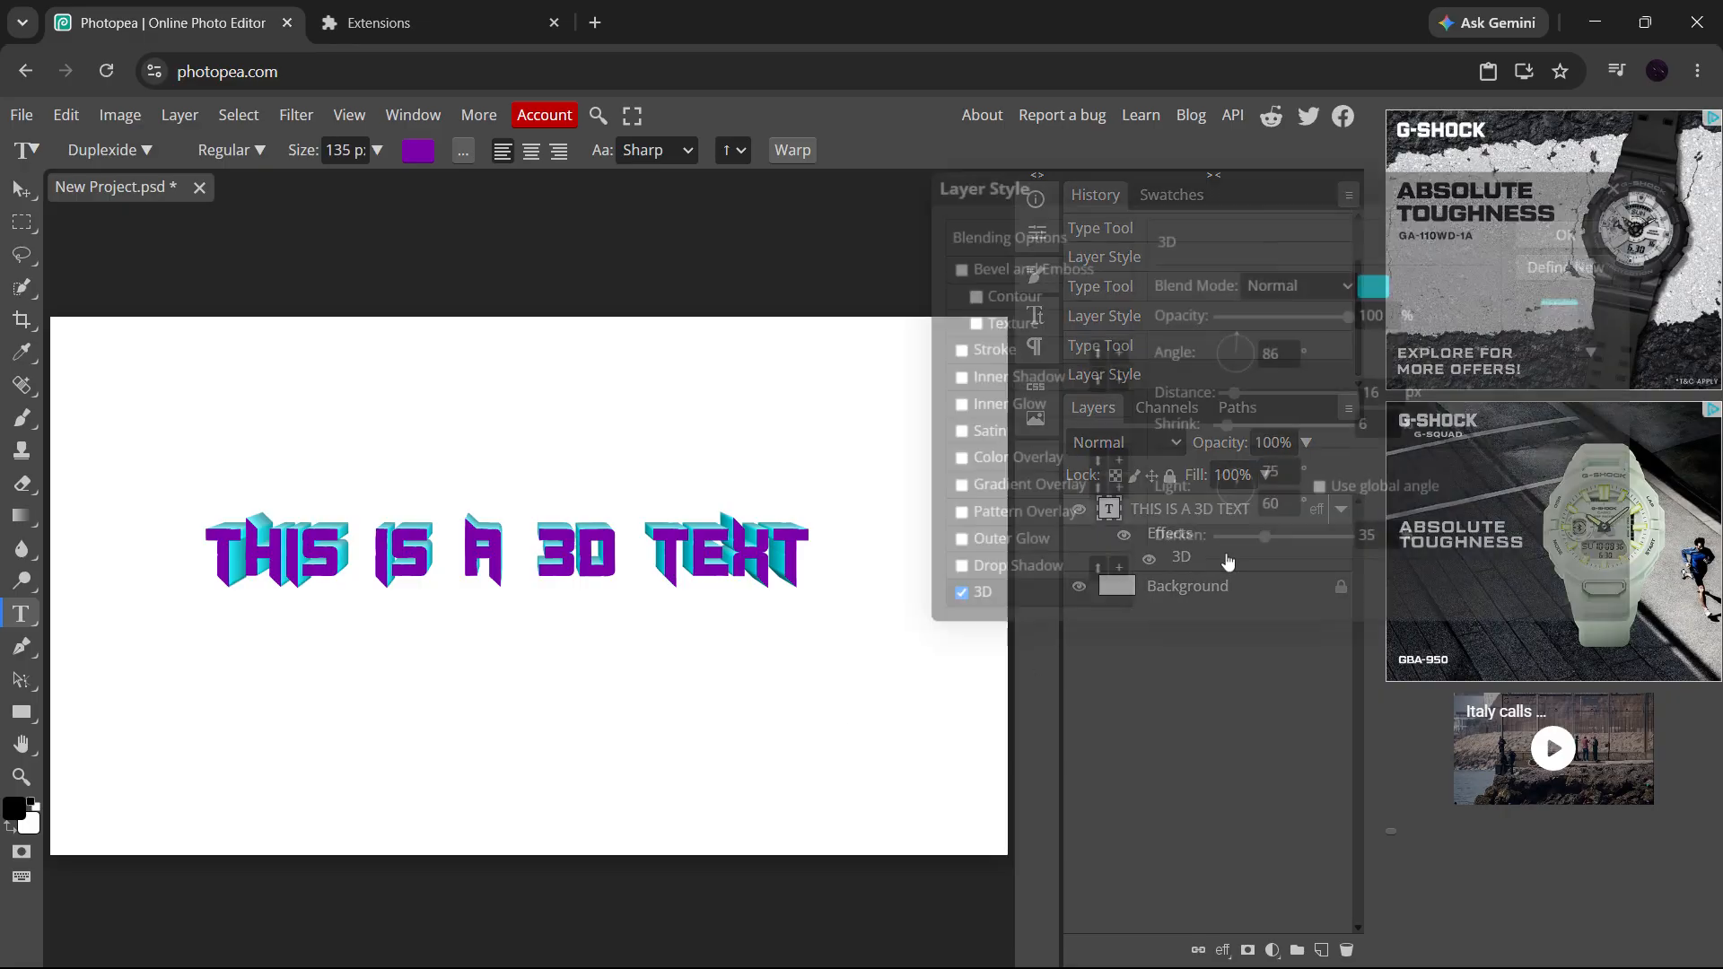
click(1269, 353)
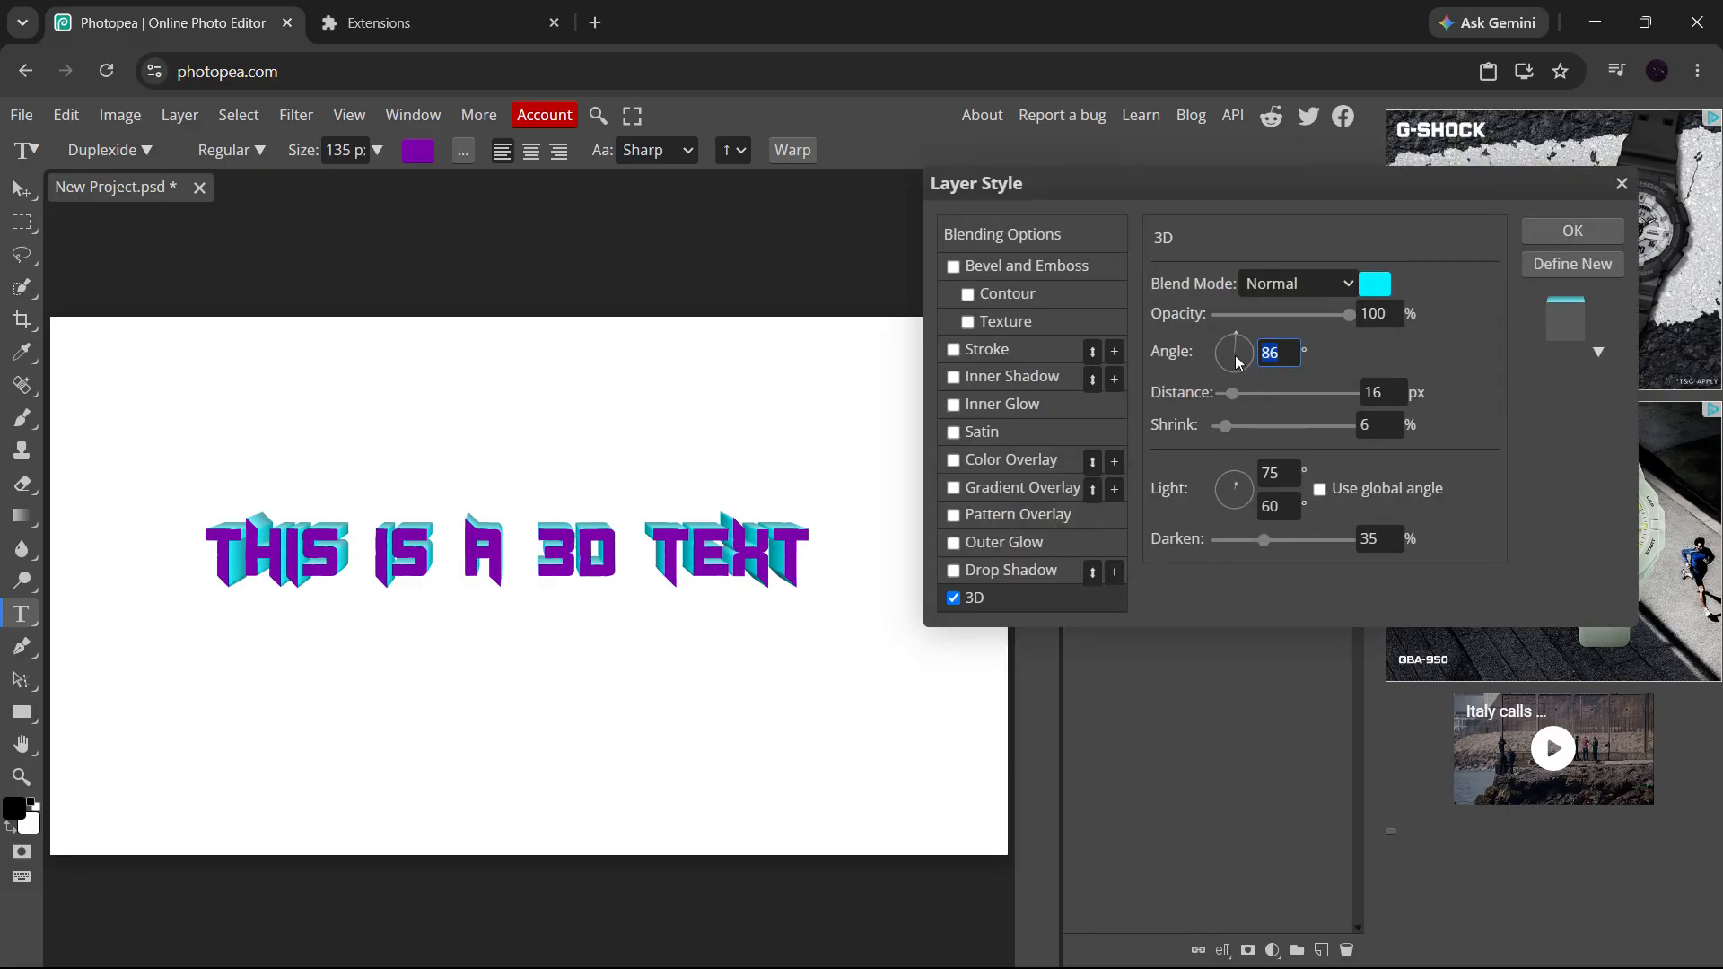
text(90)
click(1468, 338)
drag(1232, 393, 1243, 394)
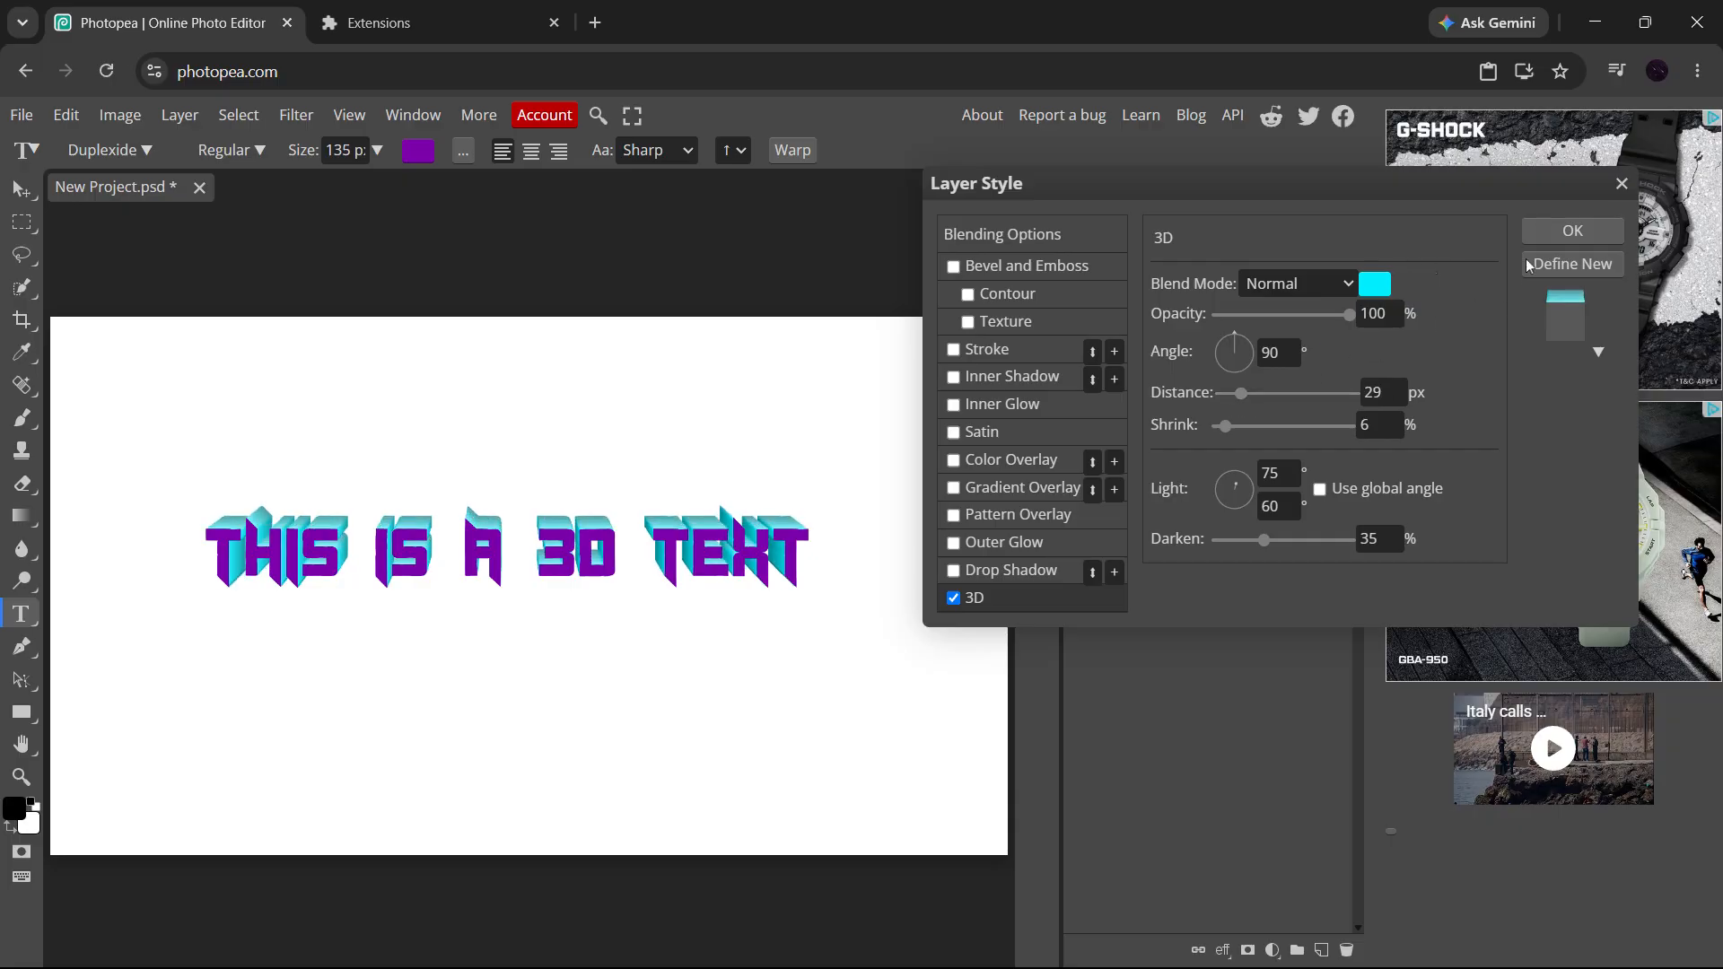
click(1550, 235)
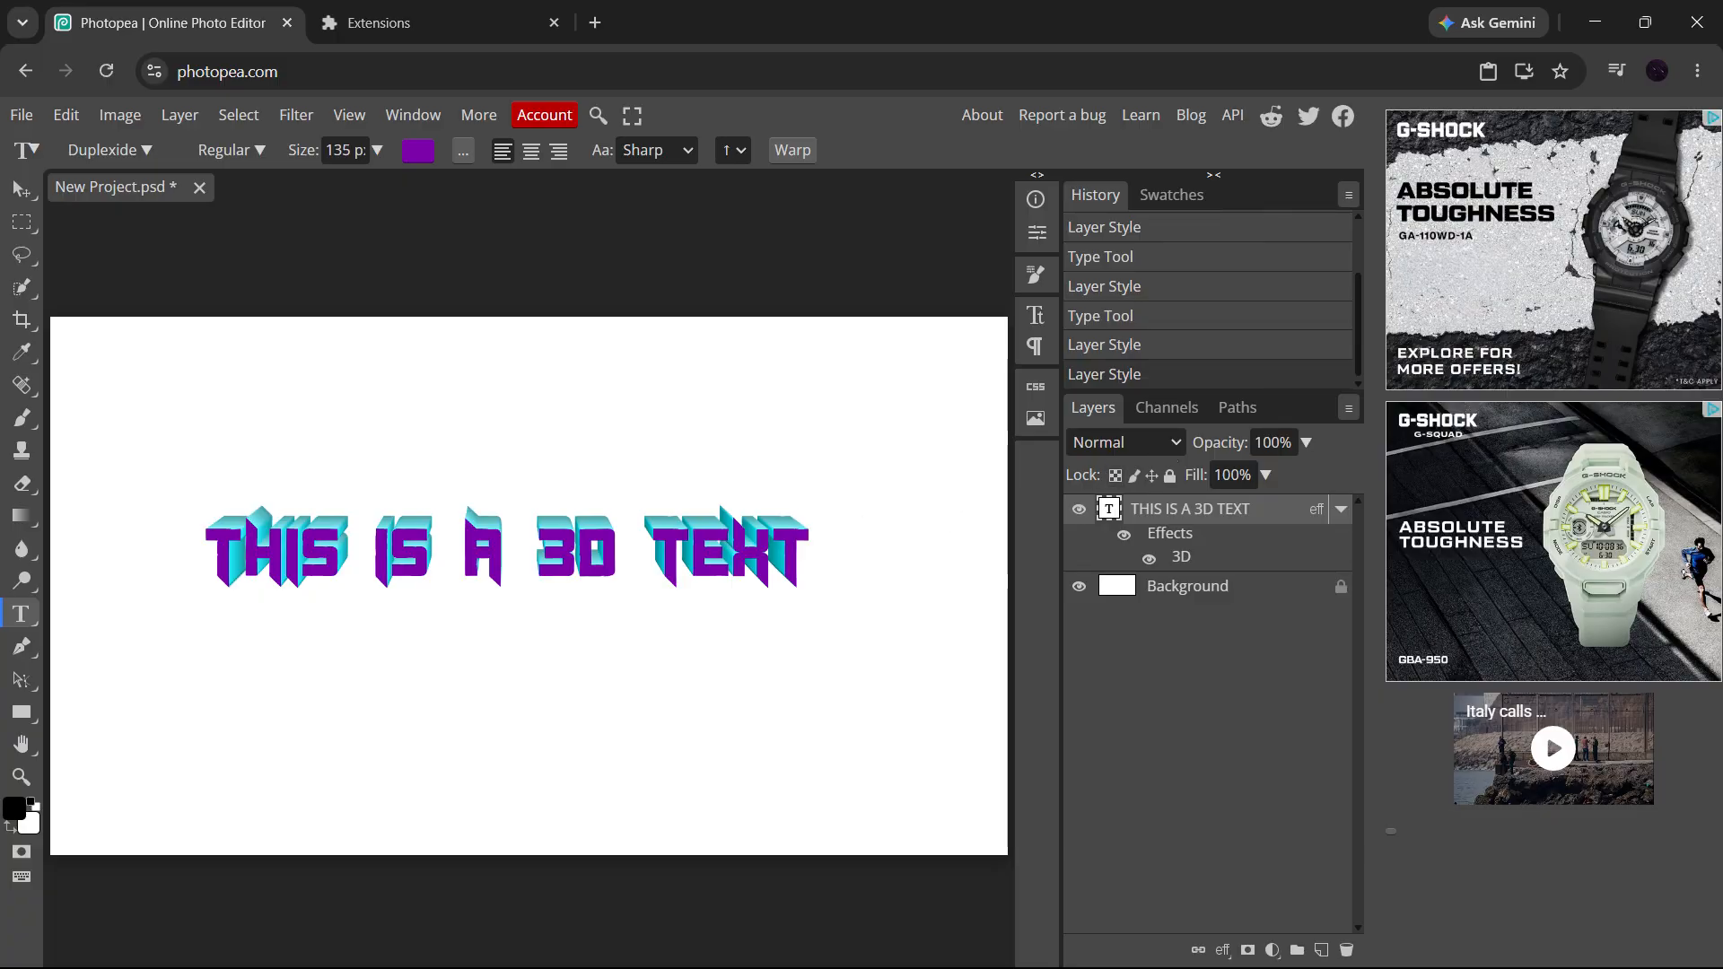
Step: Review the text layer's 3D effect settings, close them without changes and switch to the Move tool
click(818, 538)
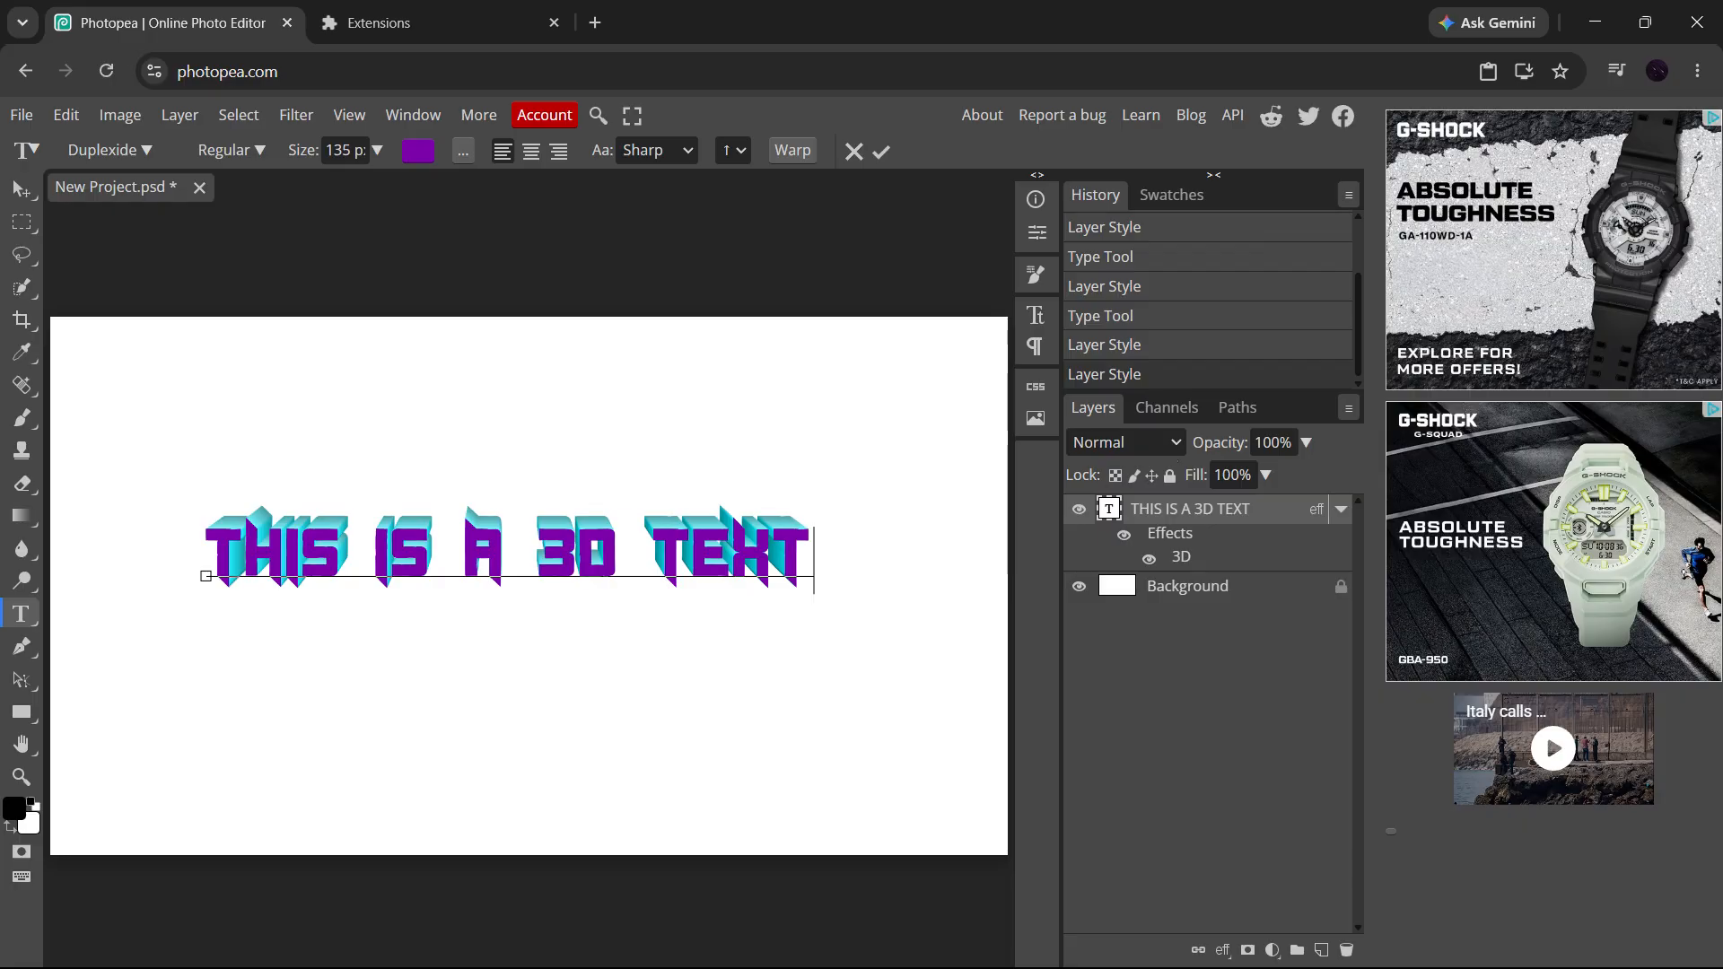
double_click(1228, 563)
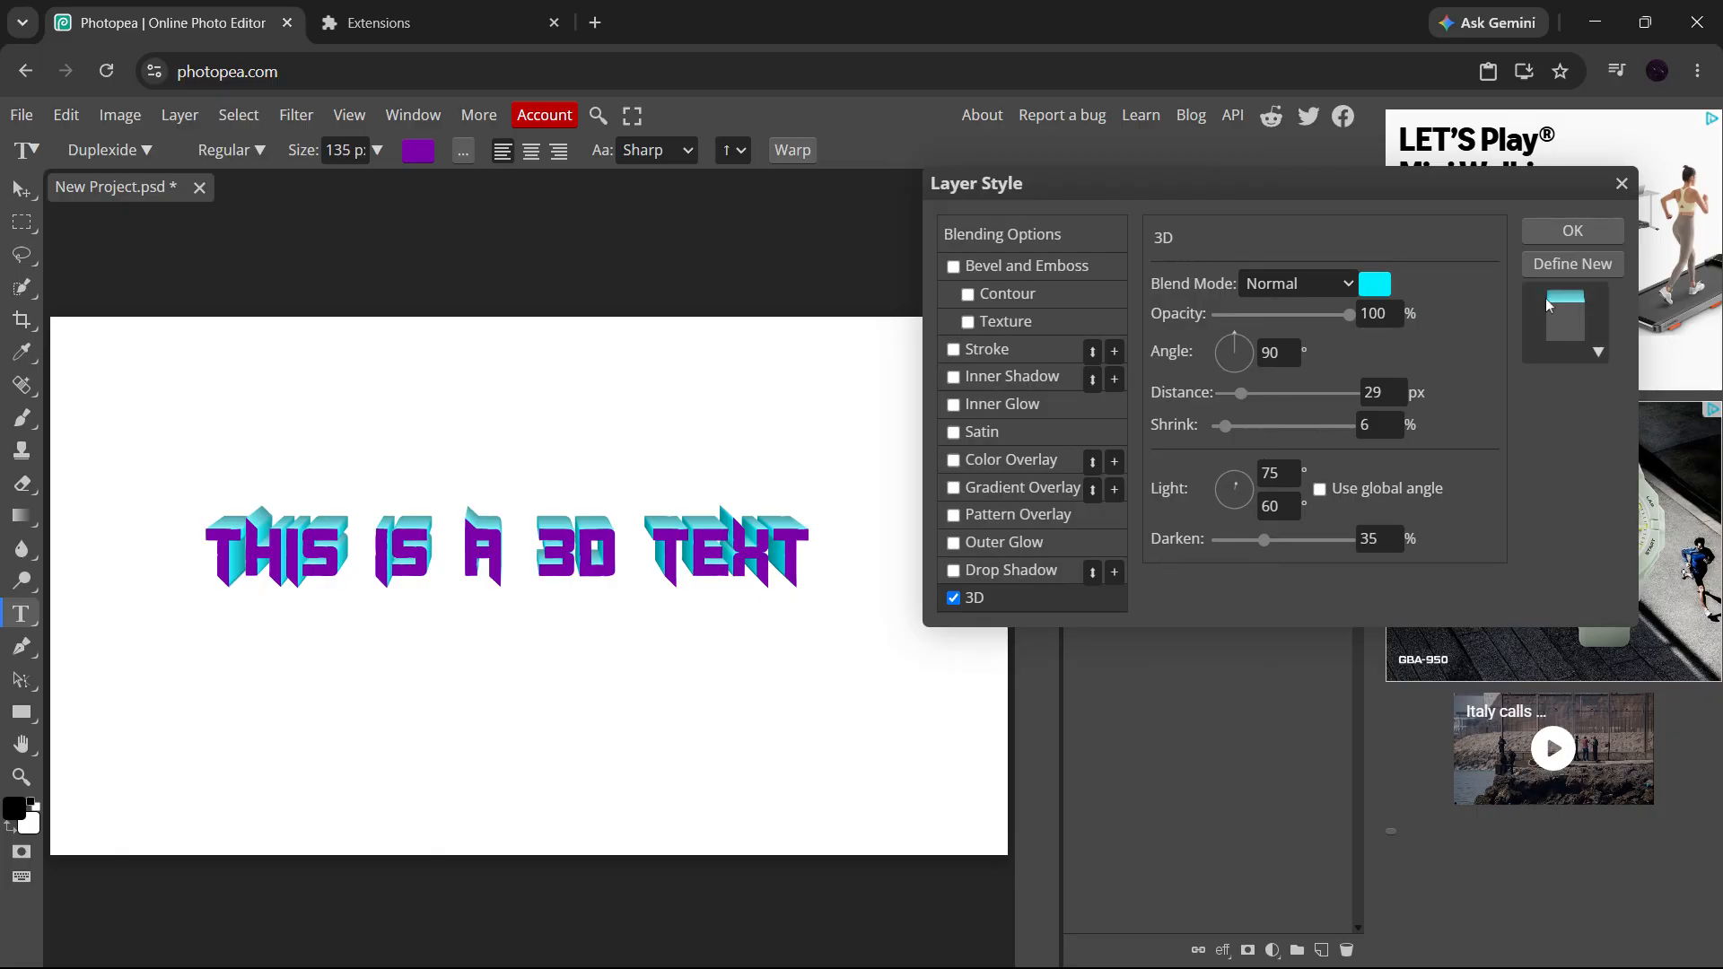
click(1621, 183)
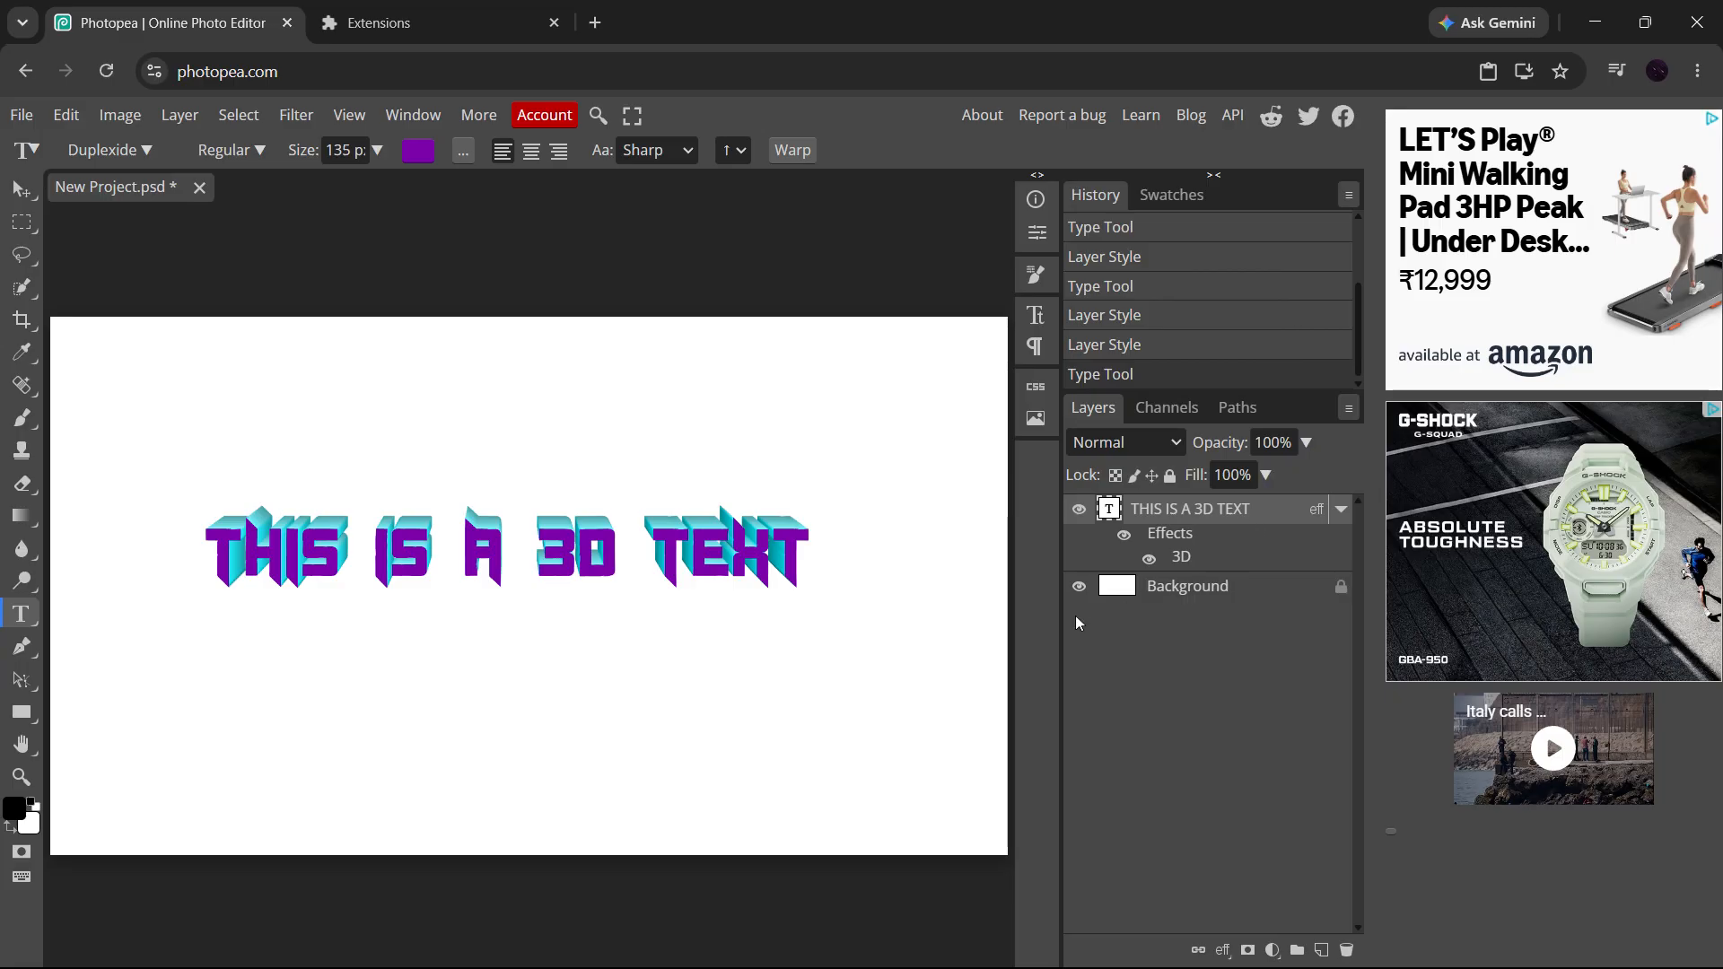
key(v)
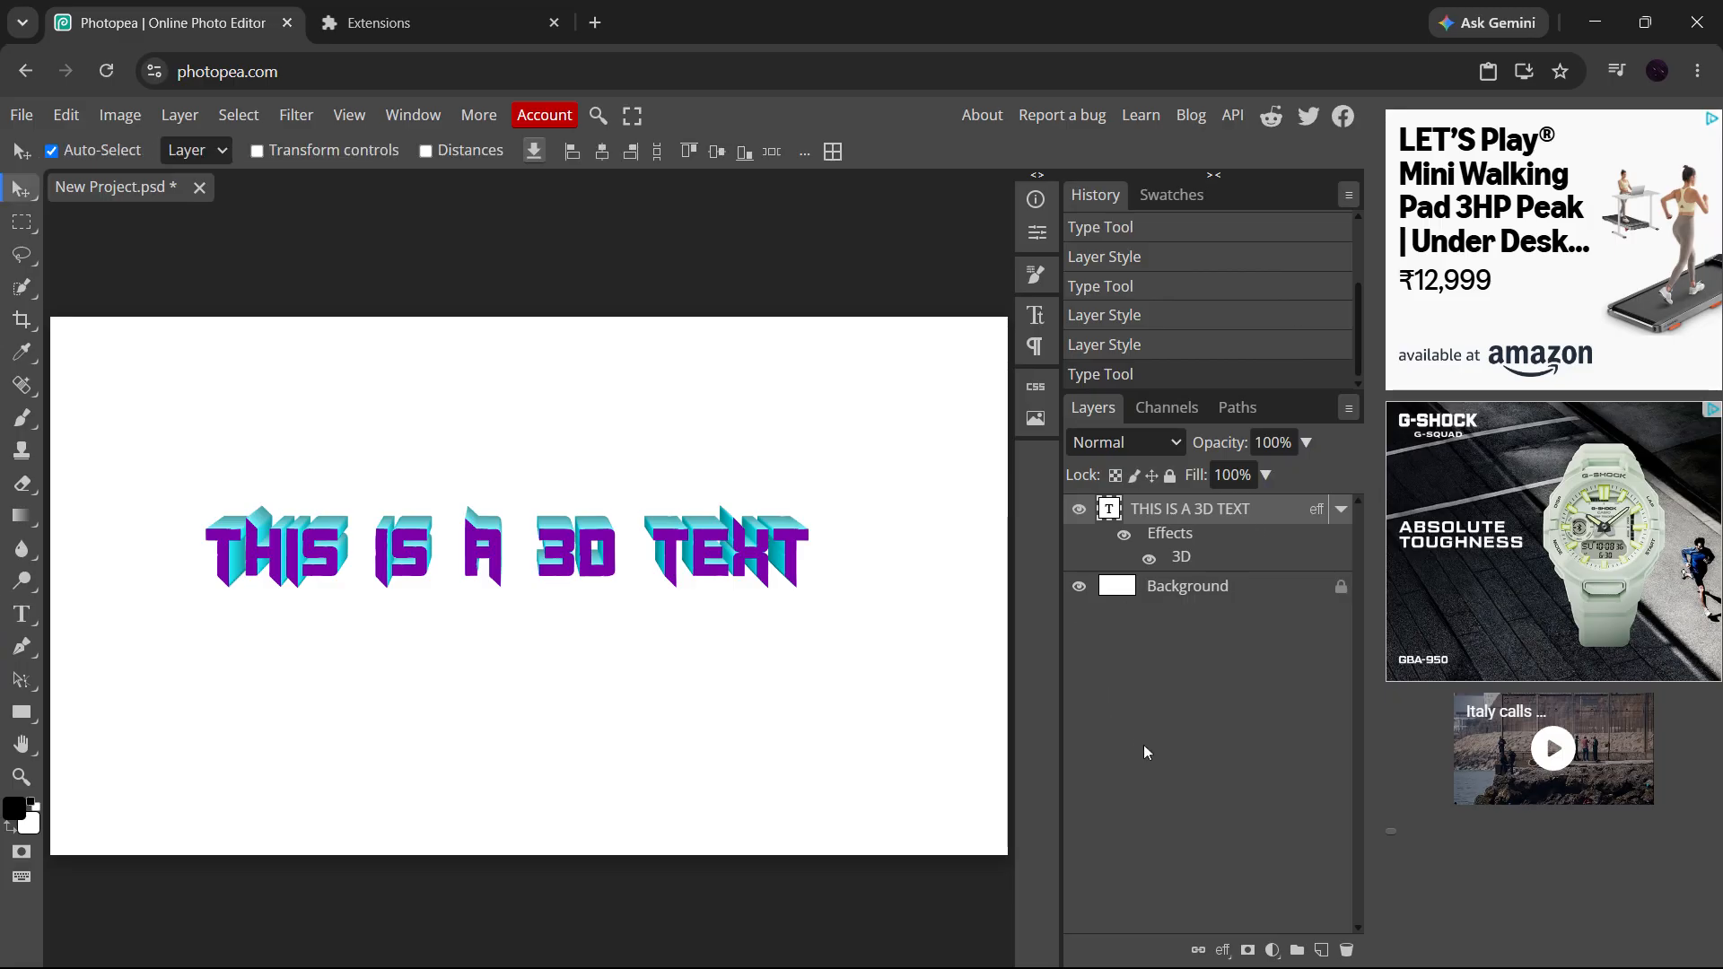